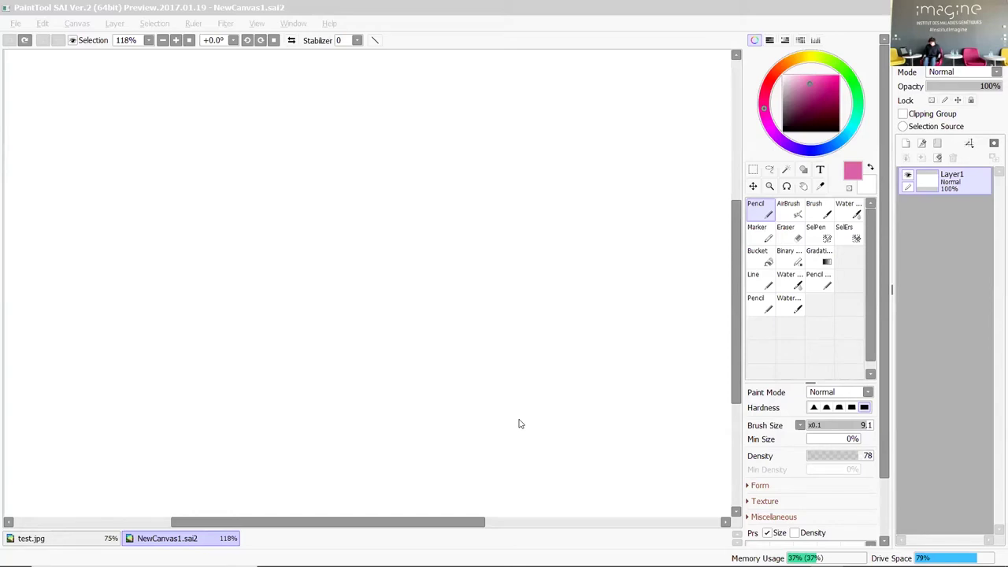
- Sketch a pink rabbit head with whiskers and a small two-winged insect beside it using the Pencil
left_click(203, 252)
mouse_move(216, 260)
left_mouse_down()
mouse_move(192, 229)
mouse_move(214, 293)
mouse_move(221, 250)
mouse_move(242, 255)
mouse_move(219, 298)
mouse_move(250, 267)
mouse_move(282, 263)
left_mouse_up()
left_click(226, 277)
left_click_drag(254, 276, 288, 277)
left_click_drag(228, 289, 203, 308)
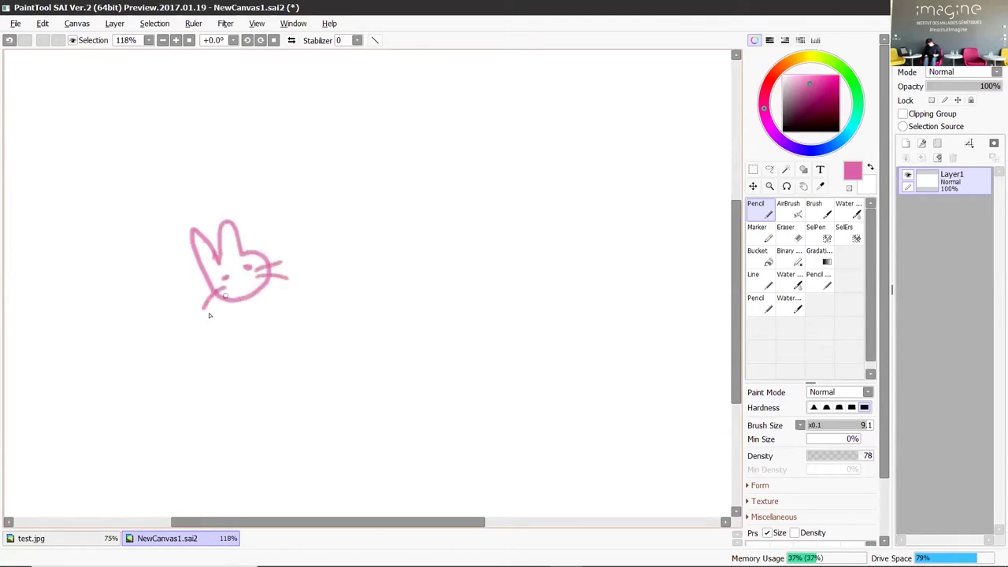
mouse_move(355, 255)
left_mouse_down()
mouse_move(368, 260)
mouse_move(377, 247)
mouse_move(350, 245)
left_mouse_up()
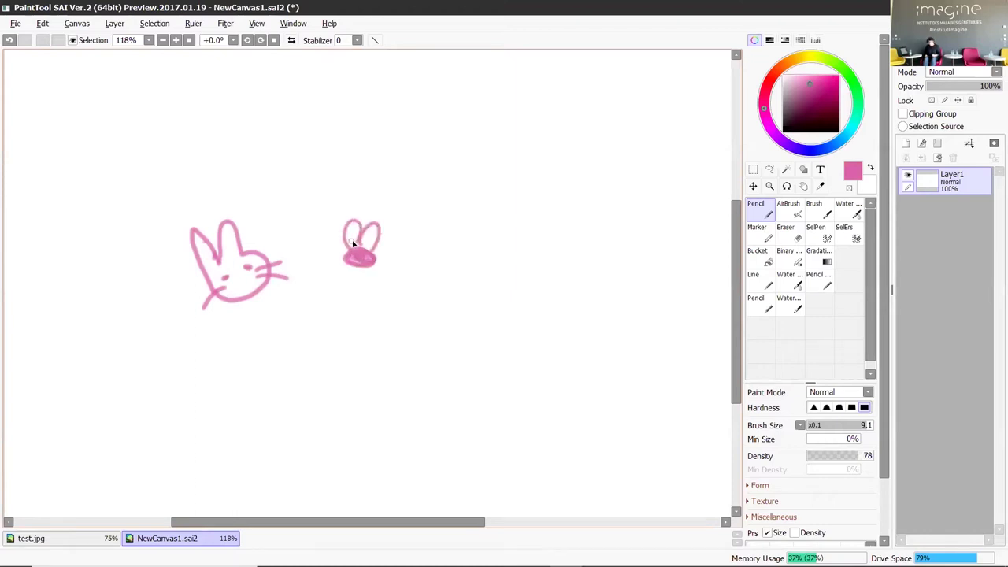
- Draw a pink flower with petals, a long stem and two leaves beside the insect
mouse_move(453, 222)
left_mouse_down()
mouse_move(465, 233)
mouse_move(454, 223)
mouse_move(473, 224)
mouse_move(439, 237)
mouse_move(449, 250)
left_mouse_up()
left_click_drag(450, 254, 453, 348)
left_click_drag(438, 282, 441, 293)
left_click_drag(467, 331, 463, 302)
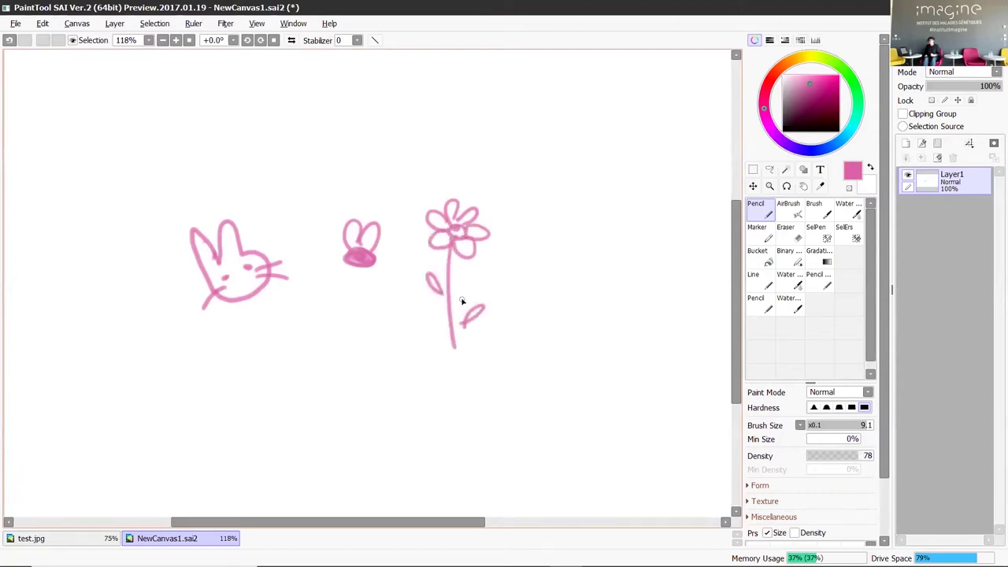
- Draw a pink stick figure with a round head, arms and two legs beside the flower
mouse_move(582, 247)
left_mouse_down()
mouse_move(565, 259)
mouse_move(581, 245)
left_mouse_up()
left_click_drag(583, 282, 588, 382)
left_click_drag(616, 305, 559, 310)
mouse_move(587, 356)
left_mouse_down()
mouse_move(600, 379)
mouse_move(625, 383)
mouse_move(568, 391)
left_mouse_up()
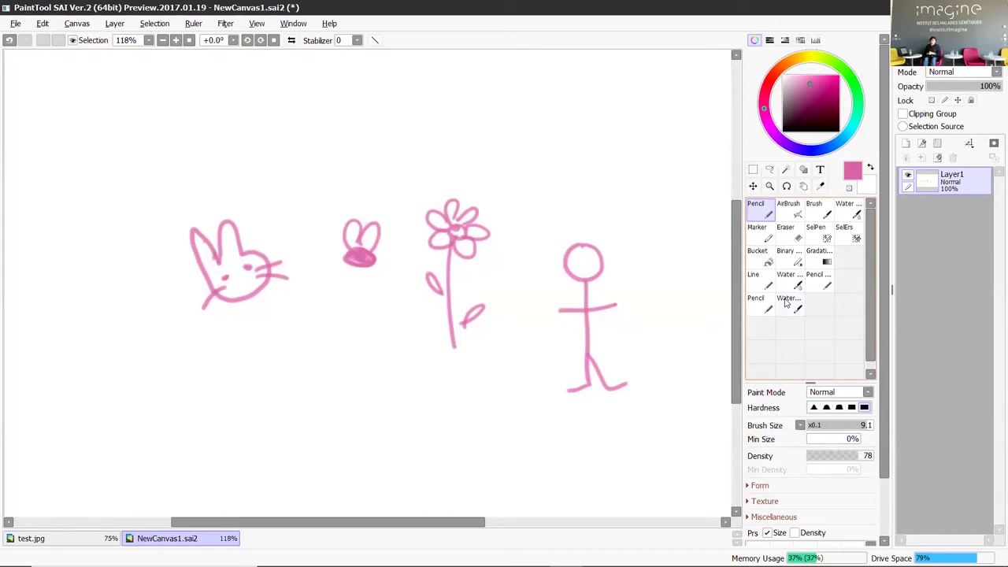
- Erase the rabbit head, the insect and the flower, keeping only the stick figure
left_click(788, 234)
mouse_move(453, 211)
left_mouse_down()
mouse_move(454, 343)
mouse_move(434, 198)
mouse_move(455, 251)
mouse_move(493, 287)
mouse_move(497, 226)
left_mouse_up()
mouse_move(450, 308)
left_mouse_down()
mouse_move(427, 322)
mouse_move(383, 306)
mouse_move(367, 218)
mouse_move(338, 224)
mouse_move(279, 322)
mouse_move(185, 193)
mouse_move(227, 322)
mouse_move(187, 253)
left_mouse_up()
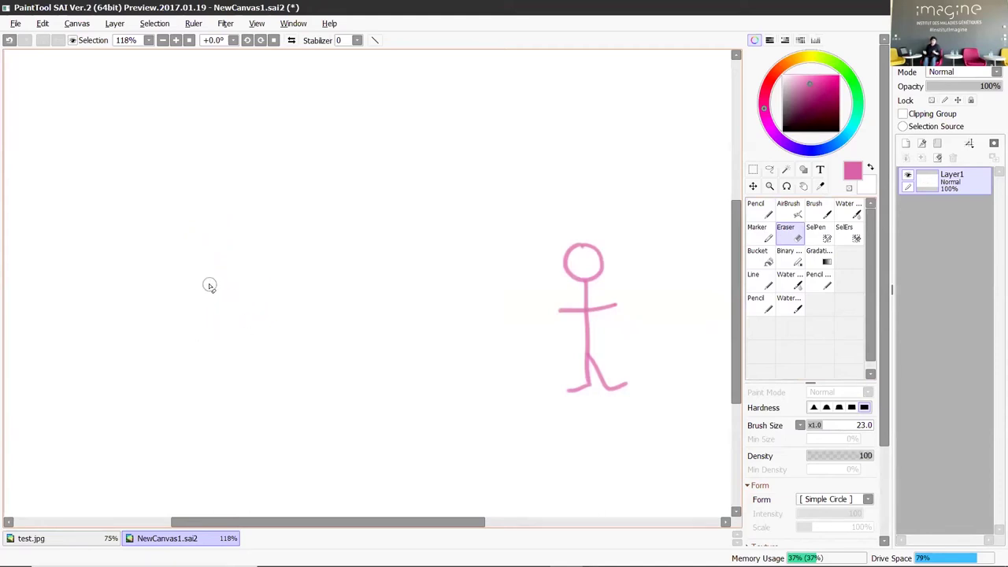
- Draw three bright orange cells with small nuclei using the Pencil: a long star-headed neuron, a round cell and a rounded rectangular cell
left_click(758, 213)
left_click_drag(776, 72, 819, 53)
left_click(840, 75)
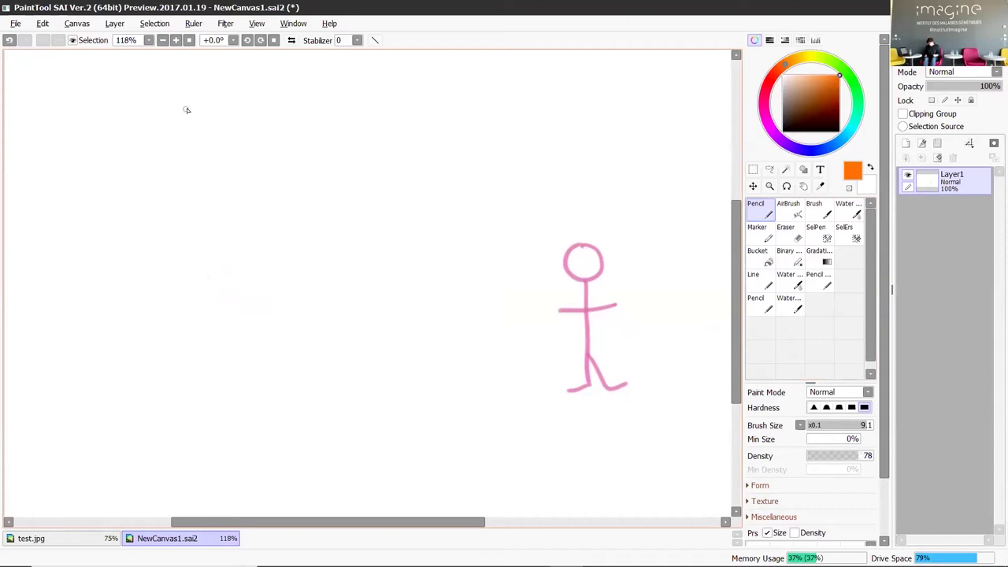
mouse_move(181, 91)
left_mouse_down()
mouse_move(209, 119)
mouse_move(179, 100)
mouse_move(158, 123)
mouse_move(224, 150)
mouse_move(201, 168)
mouse_move(234, 223)
mouse_move(350, 291)
mouse_move(317, 302)
mouse_move(299, 293)
mouse_move(296, 325)
mouse_move(263, 271)
mouse_move(205, 214)
mouse_move(187, 158)
mouse_move(162, 172)
mouse_move(148, 141)
mouse_move(159, 129)
mouse_move(184, 128)
left_mouse_up()
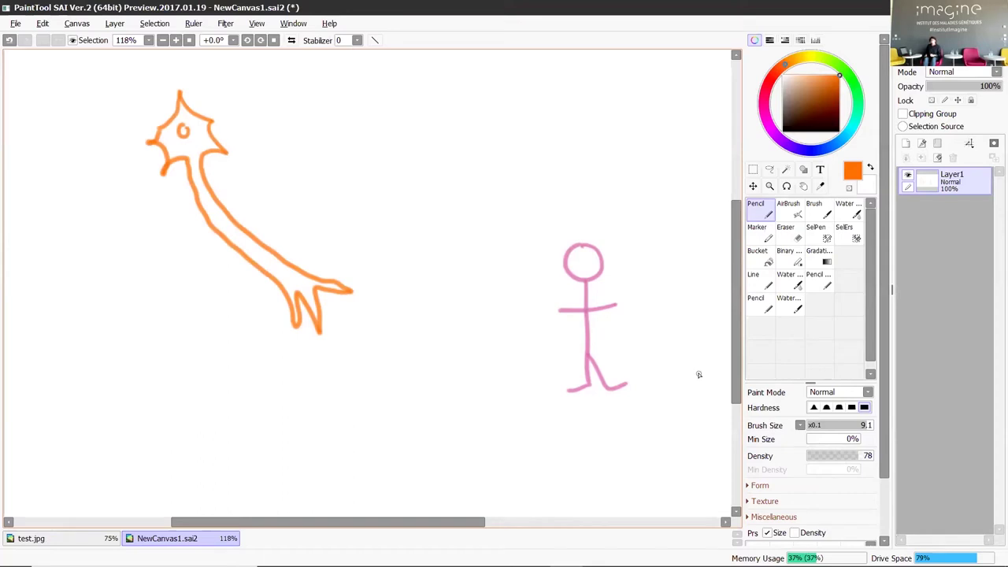
mouse_move(387, 115)
left_mouse_down()
mouse_move(341, 140)
mouse_move(356, 197)
mouse_move(407, 206)
mouse_move(429, 168)
mouse_move(424, 142)
mouse_move(377, 133)
left_mouse_up()
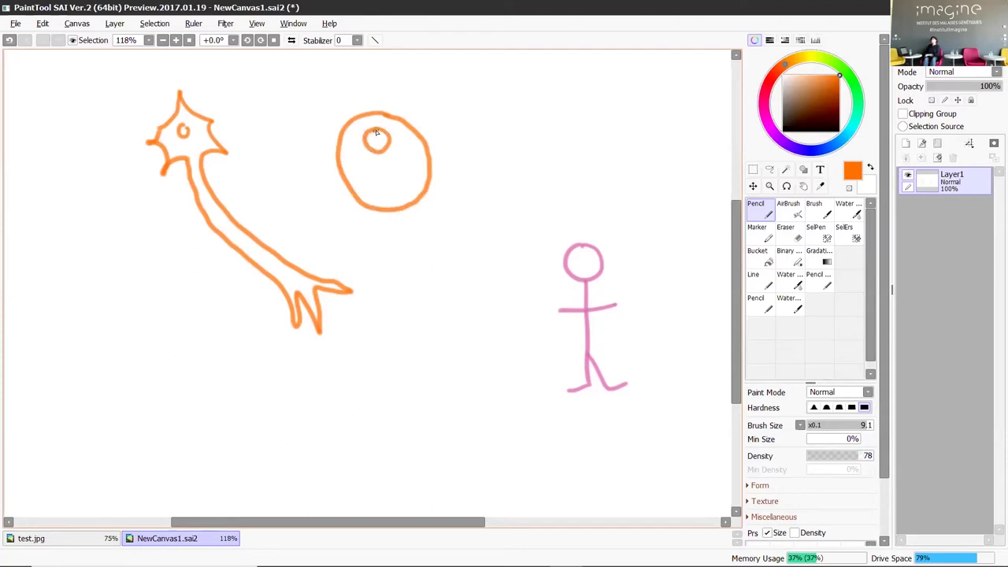
mouse_move(57, 289)
left_mouse_down()
mouse_move(171, 296)
mouse_move(187, 350)
mouse_move(167, 376)
mouse_move(59, 364)
mouse_move(45, 300)
mouse_move(54, 290)
mouse_move(70, 307)
left_mouse_up()
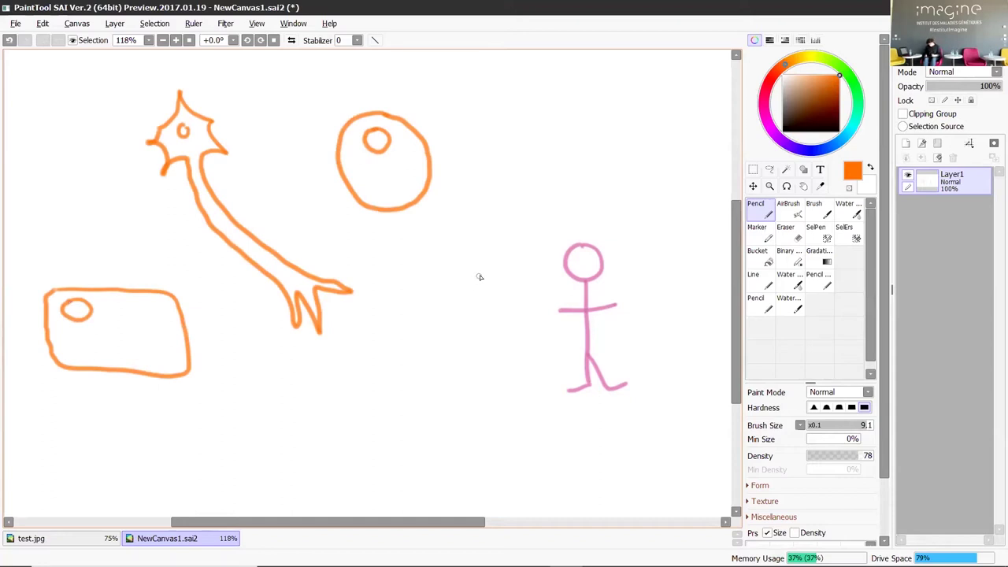
- Draw an orange elongated cell with branched ends and a central nucleus next to the stick figure
mouse_move(478, 281)
left_mouse_down()
mouse_move(490, 249)
mouse_move(472, 269)
mouse_move(452, 241)
mouse_move(449, 273)
mouse_move(426, 244)
mouse_move(427, 276)
mouse_move(478, 280)
mouse_move(448, 288)
mouse_move(457, 298)
mouse_move(466, 288)
mouse_move(463, 310)
mouse_move(479, 362)
left_mouse_up()
mouse_move(452, 315)
left_mouse_down()
mouse_move(450, 356)
mouse_move(459, 341)
mouse_move(473, 422)
mouse_move(503, 445)
mouse_move(486, 441)
mouse_move(452, 463)
mouse_move(435, 429)
left_mouse_up()
mouse_move(449, 363)
left_mouse_down()
mouse_move(449, 408)
mouse_move(426, 437)
mouse_move(444, 427)
left_mouse_up()
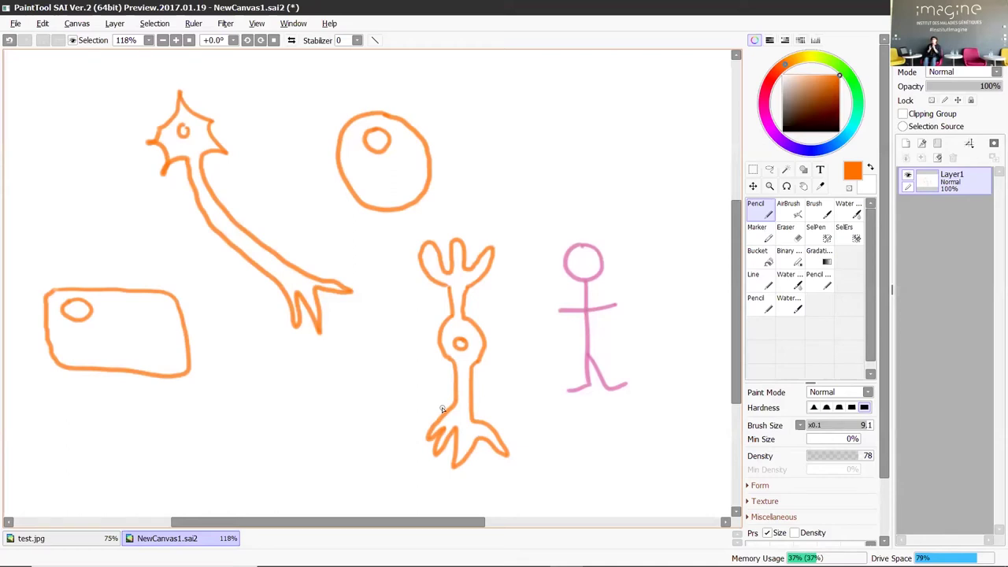
- Fill the nuclei of all four cells in dark teal and label the round cell's nucleus "Noyau" with a leader line
left_click(854, 123)
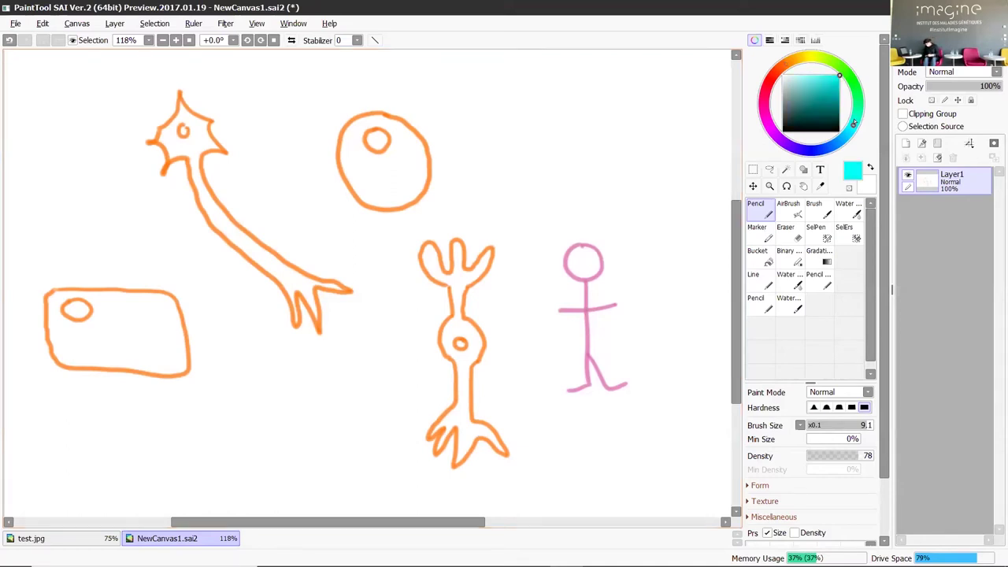
left_click(839, 99)
mouse_move(65, 307)
left_mouse_down()
mouse_move(88, 315)
mouse_move(78, 312)
left_mouse_up()
left_click_drag(183, 131, 186, 135)
mouse_move(375, 139)
left_mouse_down()
mouse_move(386, 140)
mouse_move(375, 143)
left_mouse_up()
left_click_drag(458, 342, 465, 345)
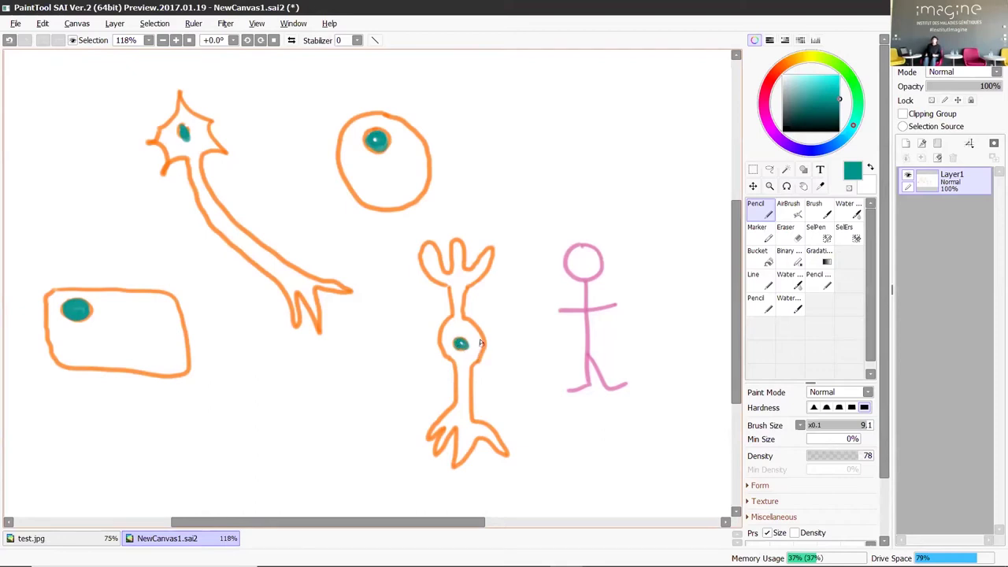
mouse_move(380, 140)
left_mouse_down()
mouse_move(441, 100)
mouse_move(453, 78)
mouse_move(471, 76)
mouse_move(480, 88)
mouse_move(517, 87)
mouse_move(492, 130)
left_mouse_up()
mouse_move(532, 91)
left_mouse_down()
mouse_move(533, 107)
mouse_move(556, 104)
left_mouse_up()
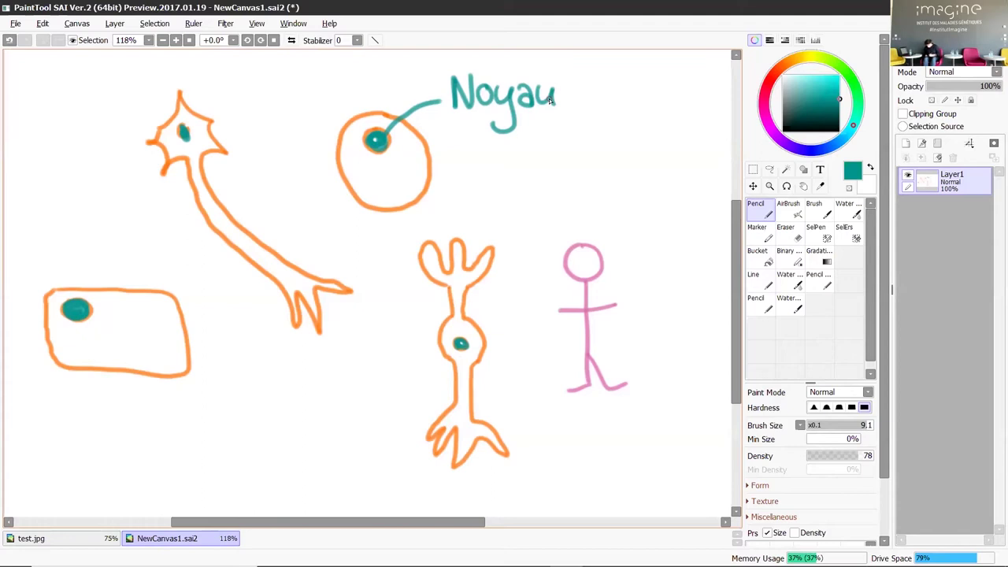
- Erase the stick figure and the elongated cell with branched ends
left_click(791, 235)
mouse_move(584, 249)
left_mouse_down()
mouse_move(587, 384)
mouse_move(605, 373)
left_mouse_up()
mouse_move(608, 306)
left_mouse_down()
mouse_move(581, 259)
mouse_move(574, 385)
mouse_move(558, 326)
left_mouse_up()
left_click_drag(486, 236, 483, 408)
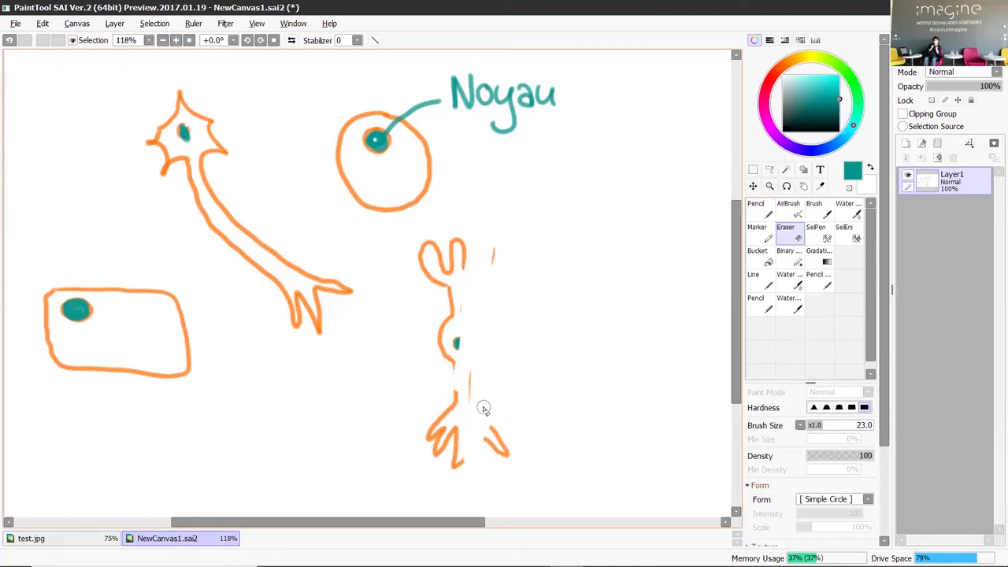
mouse_move(478, 244)
left_mouse_down()
mouse_move(450, 369)
mouse_move(424, 244)
mouse_move(426, 400)
mouse_move(448, 437)
mouse_move(462, 388)
mouse_move(466, 471)
mouse_move(478, 455)
mouse_move(462, 432)
left_mouse_up()
- Draw the two intertwined strands of a DNA helix in dark magenta across the lower canvas with the Pencil
left_click(764, 213)
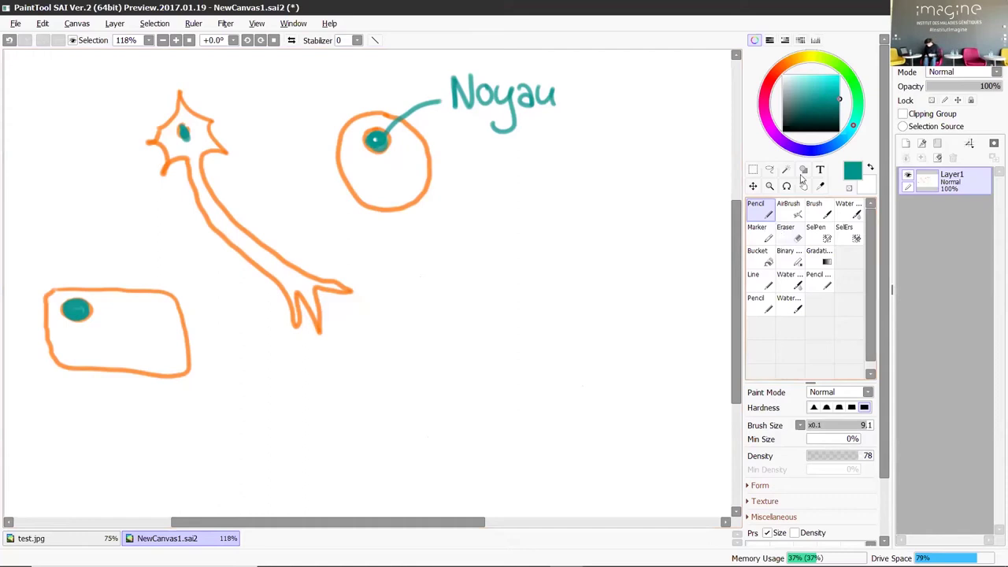
left_click(772, 84)
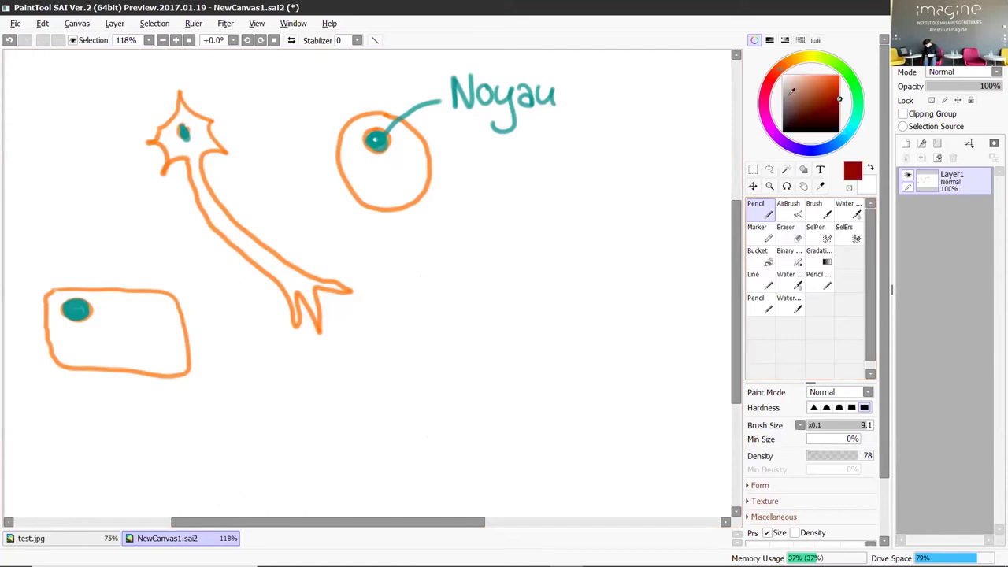
left_click(767, 119)
left_click_drag(776, 138, 771, 118)
mouse_move(214, 417)
left_mouse_down()
mouse_move(247, 381)
mouse_move(302, 390)
mouse_move(349, 419)
left_mouse_up()
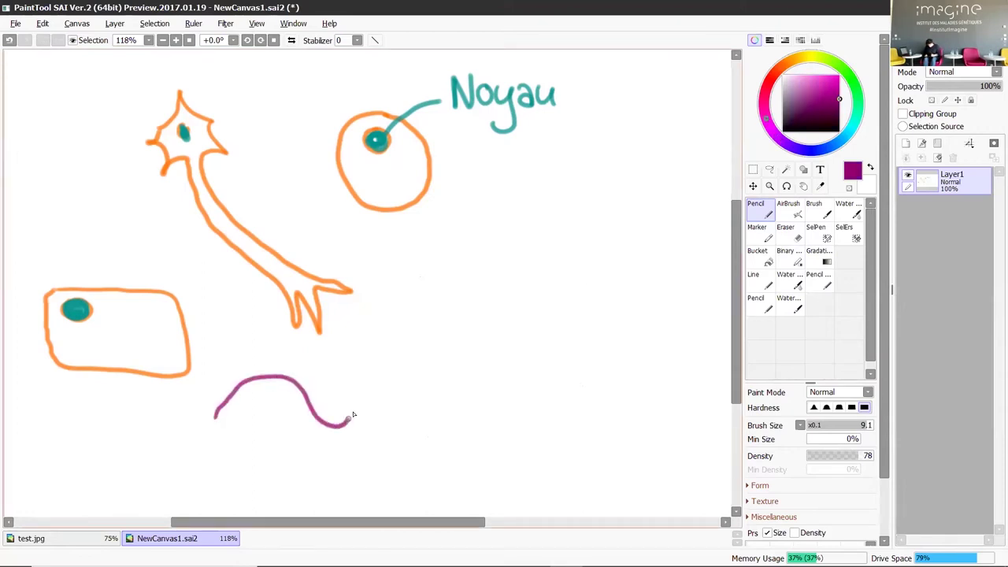
mouse_move(224, 394)
left_mouse_down()
mouse_move(266, 421)
mouse_move(326, 390)
left_mouse_up()
mouse_move(433, 406)
left_mouse_down()
mouse_move(481, 381)
mouse_move(515, 423)
mouse_move(564, 389)
left_mouse_up()
- Add rungs between the DNA strands and enclose the whole helix in a rounded magenta outline
mouse_move(250, 379)
left_mouse_down()
mouse_move(244, 427)
mouse_move(277, 421)
left_mouse_up()
left_click_drag(329, 382, 320, 428)
left_click_drag(350, 381, 333, 425)
left_click_drag(403, 365, 390, 423)
mouse_move(459, 382)
left_mouse_down()
mouse_move(448, 410)
mouse_move(457, 408)
mouse_move(411, 422)
left_mouse_up()
left_click_drag(427, 377, 419, 396)
mouse_move(473, 380)
left_mouse_down()
mouse_move(463, 415)
mouse_move(471, 411)
left_mouse_up()
mouse_move(513, 374)
left_mouse_down()
mouse_move(499, 416)
mouse_move(519, 387)
mouse_move(523, 417)
left_mouse_up()
left_click_drag(197, 360, 318, 337)
mouse_move(387, 335)
left_mouse_down()
mouse_move(589, 438)
mouse_move(450, 473)
mouse_move(255, 470)
mouse_move(209, 342)
left_mouse_up()
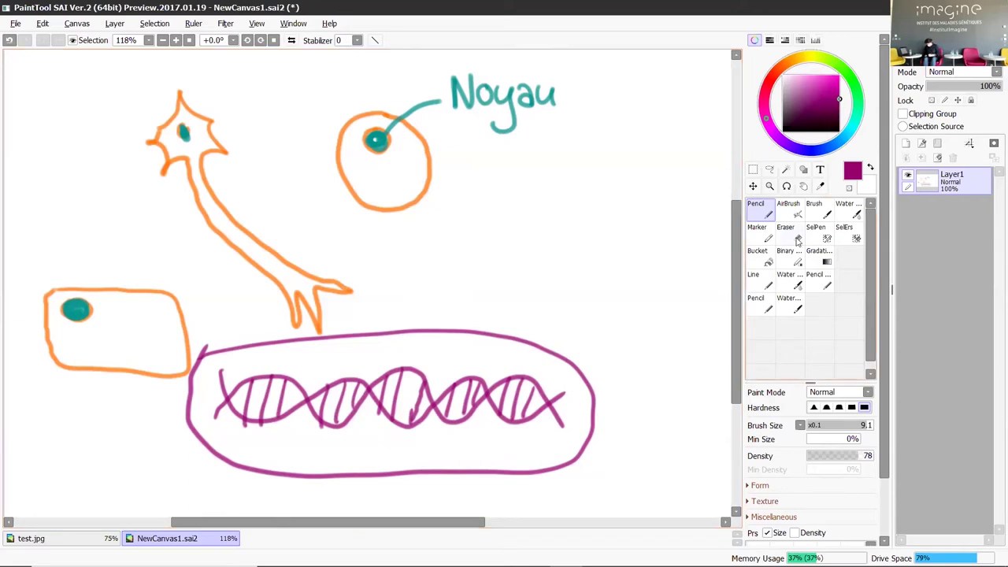
- Erase the Noyau label and all remaining orange cells, enlarging the eraser to 88
key("e")
mouse_move(455, 86)
left_mouse_down()
mouse_move(487, 108)
mouse_move(572, 106)
mouse_move(449, 82)
mouse_move(481, 94)
mouse_move(504, 168)
mouse_move(386, 117)
left_mouse_up()
mouse_move(396, 153)
left_mouse_down()
mouse_move(421, 141)
mouse_move(357, 181)
mouse_move(344, 165)
mouse_move(351, 185)
mouse_move(413, 196)
mouse_move(342, 192)
mouse_move(413, 115)
left_mouse_up()
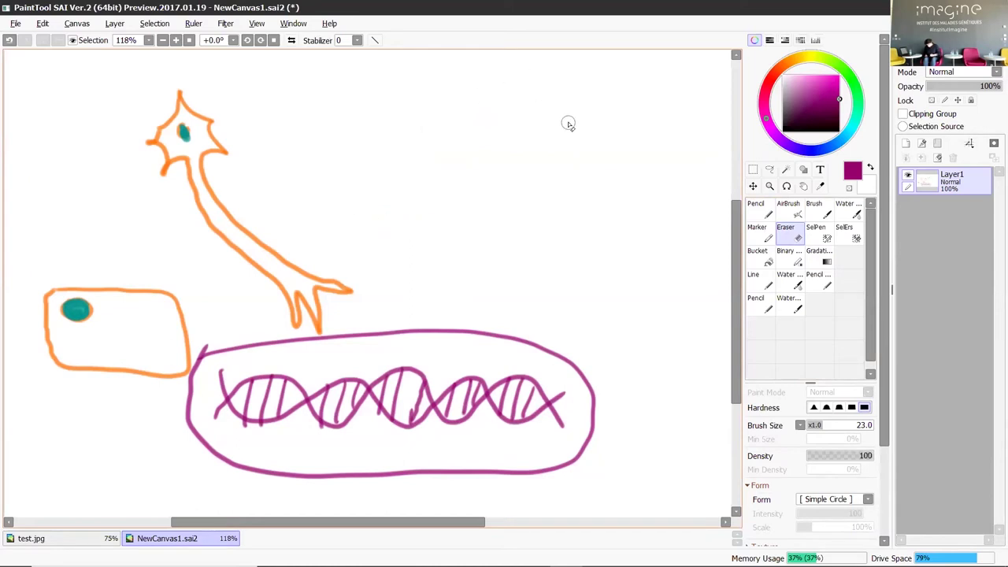
left_click_drag(835, 428, 870, 428)
mouse_move(183, 118)
left_mouse_down()
mouse_move(200, 172)
mouse_move(149, 104)
mouse_move(195, 217)
mouse_move(327, 261)
mouse_move(310, 284)
mouse_move(312, 307)
mouse_move(300, 308)
mouse_move(315, 308)
mouse_move(159, 275)
mouse_move(146, 347)
mouse_move(113, 300)
mouse_move(156, 382)
mouse_move(165, 344)
mouse_move(161, 370)
mouse_move(65, 279)
mouse_move(89, 367)
left_mouse_up()
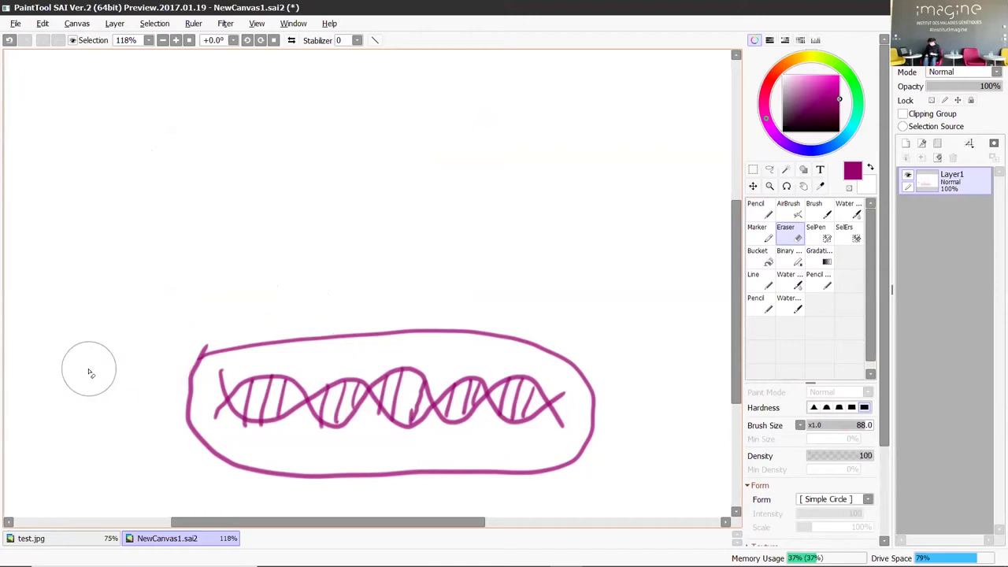
- Draw a dark blue factory with a banded chimney, smoke, striped roof and windows in the canvas's upper-left area using the Pencil
left_click(828, 136)
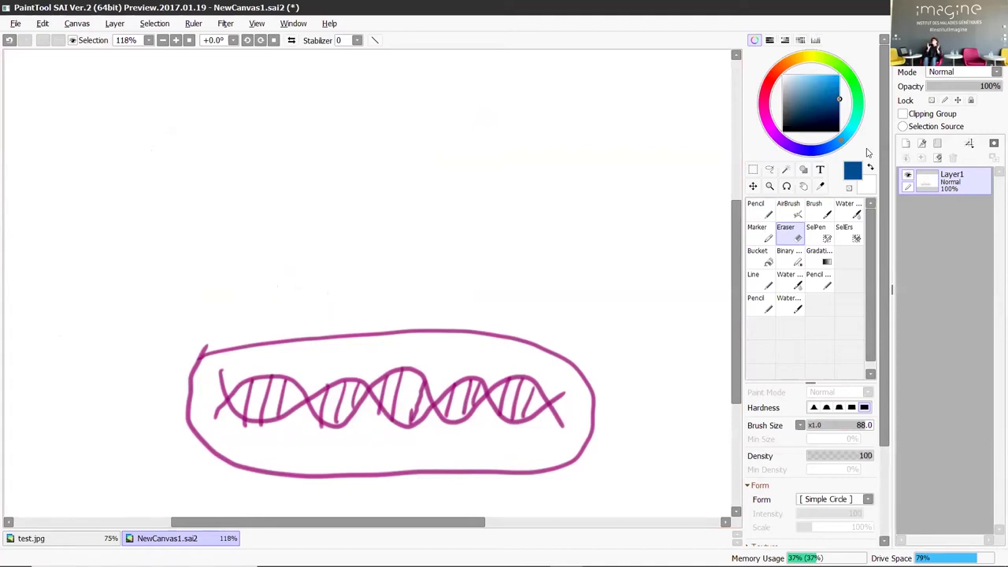
left_click(758, 213)
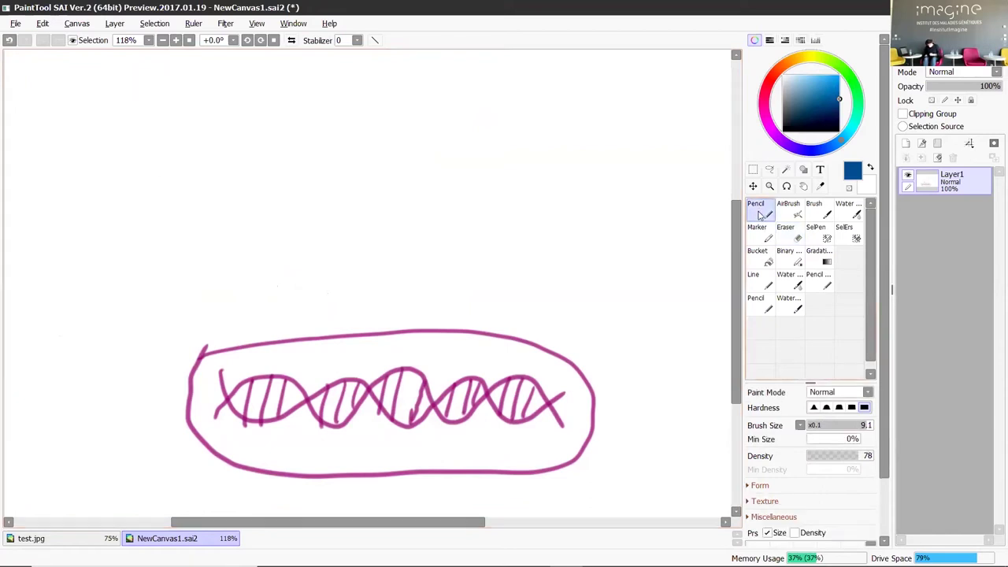
left_click_drag(165, 97, 169, 178)
left_click_drag(149, 98, 144, 175)
mouse_move(148, 96)
left_mouse_down()
mouse_move(167, 95)
mouse_move(131, 60)
mouse_move(68, 70)
mouse_move(88, 93)
mouse_move(107, 90)
mouse_move(164, 121)
left_mouse_up()
left_click_drag(158, 140, 169, 149)
mouse_move(157, 158)
left_mouse_down()
mouse_move(167, 164)
mouse_move(93, 173)
mouse_move(78, 206)
left_mouse_up()
mouse_move(101, 151)
left_mouse_down()
mouse_move(33, 179)
mouse_move(77, 206)
left_mouse_up()
mouse_move(55, 152)
left_mouse_down()
mouse_move(31, 206)
mouse_move(49, 203)
left_mouse_up()
mouse_move(76, 160)
left_mouse_down()
mouse_move(61, 204)
mouse_move(77, 205)
left_mouse_up()
mouse_move(168, 175)
left_mouse_down()
mouse_move(169, 213)
mouse_move(110, 238)
mouse_move(56, 224)
mouse_move(56, 210)
left_mouse_up()
mouse_move(126, 212)
left_mouse_down()
mouse_move(72, 217)
mouse_move(72, 239)
mouse_move(118, 225)
mouse_move(70, 226)
mouse_move(118, 228)
left_mouse_up()
mouse_move(136, 188)
left_mouse_down()
mouse_move(135, 202)
mouse_move(86, 196)
left_mouse_up()
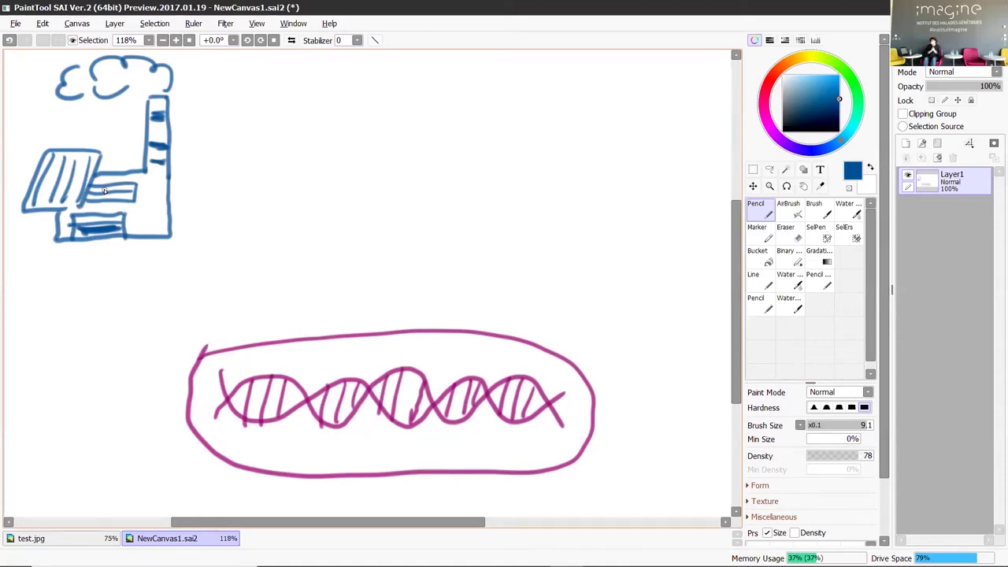
- Draw a green long-necked dinosaur outline with a dot eye above the DNA helix
mouse_move(834, 68)
left_mouse_down()
mouse_move(851, 79)
mouse_move(839, 92)
left_mouse_up()
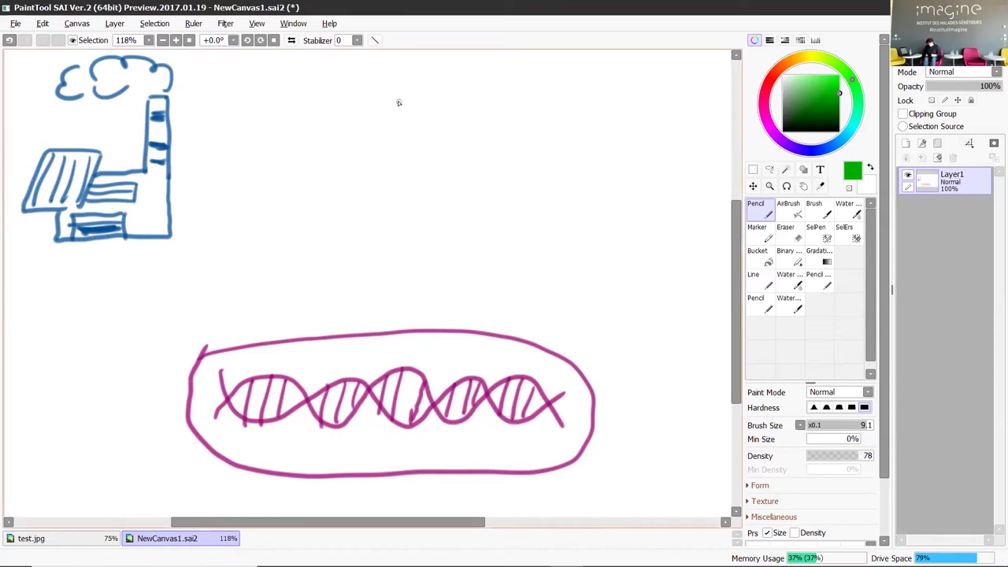
mouse_move(427, 118)
left_mouse_down()
mouse_move(455, 118)
mouse_move(461, 105)
mouse_move(452, 92)
mouse_move(420, 90)
mouse_move(362, 157)
mouse_move(292, 179)
mouse_move(235, 245)
mouse_move(276, 218)
mouse_move(277, 267)
mouse_move(320, 268)
mouse_move(307, 255)
mouse_move(308, 228)
mouse_move(343, 224)
mouse_move(347, 260)
mouse_move(371, 260)
mouse_move(367, 226)
mouse_move(386, 219)
mouse_move(408, 182)
mouse_move(425, 117)
left_mouse_up()
left_click(430, 97)
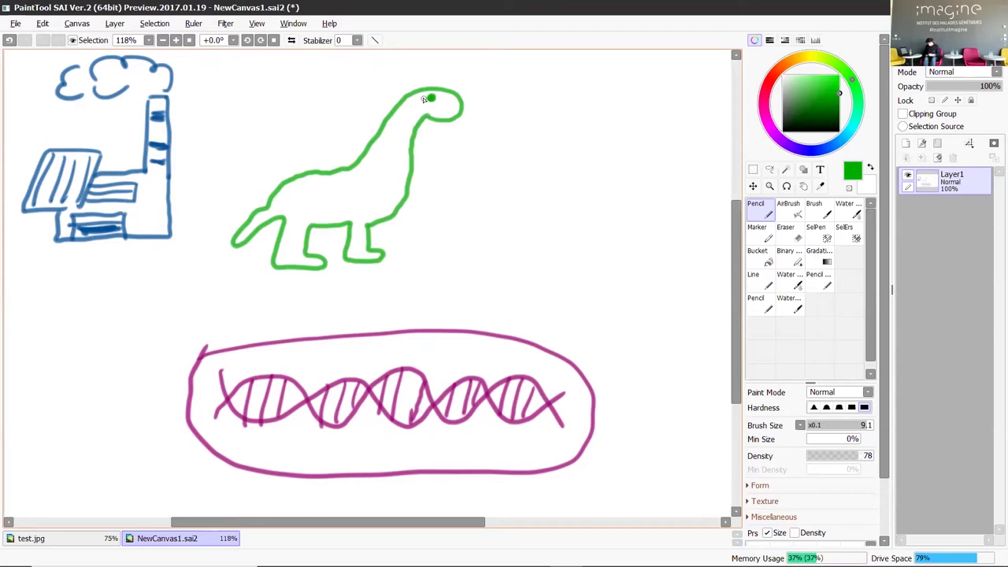
- Draw a brown mosquito near the dinosaur's head and a dark red arrow from it to the dinosaur's back
left_click(792, 61)
mouse_move(520, 83)
left_mouse_down()
mouse_move(536, 109)
mouse_move(498, 79)
mouse_move(478, 81)
mouse_move(509, 60)
mouse_move(495, 60)
left_mouse_up()
mouse_move(529, 88)
left_mouse_down()
mouse_move(524, 72)
mouse_move(535, 82)
mouse_move(410, 59)
mouse_move(335, 157)
mouse_move(355, 189)
mouse_move(330, 189)
left_mouse_up()
left_click(775, 74)
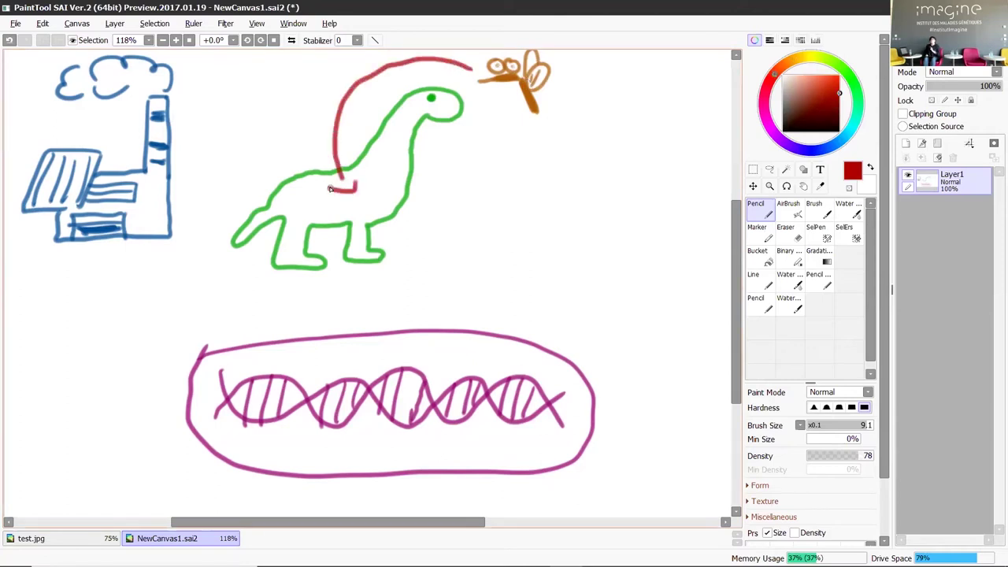
- Colour the mosquito's abdomen bright red and draw an arrow down to a round cell, with another arrow leading out of its nucleus
left_click(839, 77)
left_click_drag(522, 93, 527, 104)
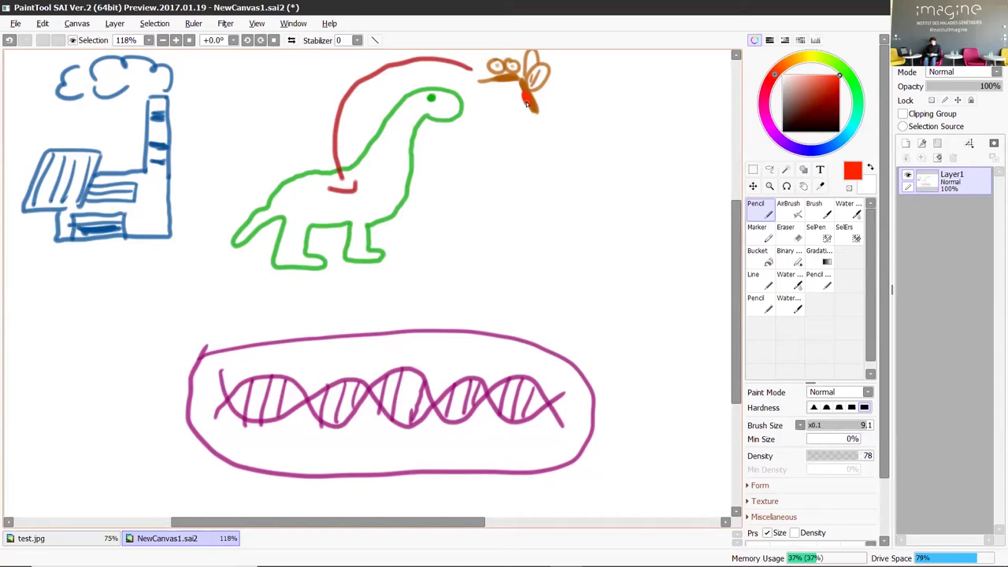
mouse_move(523, 111)
left_mouse_down()
mouse_move(520, 203)
mouse_move(510, 189)
left_mouse_up()
mouse_move(506, 220)
left_mouse_down()
mouse_move(537, 222)
mouse_move(506, 215)
mouse_move(517, 234)
mouse_move(504, 230)
mouse_move(510, 224)
left_mouse_up()
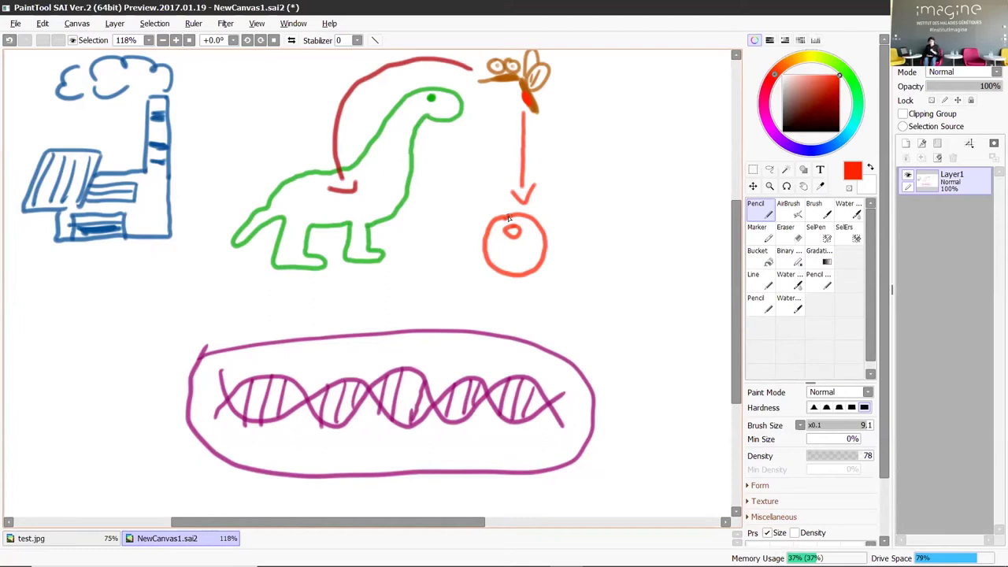
left_click_drag(510, 236, 471, 285)
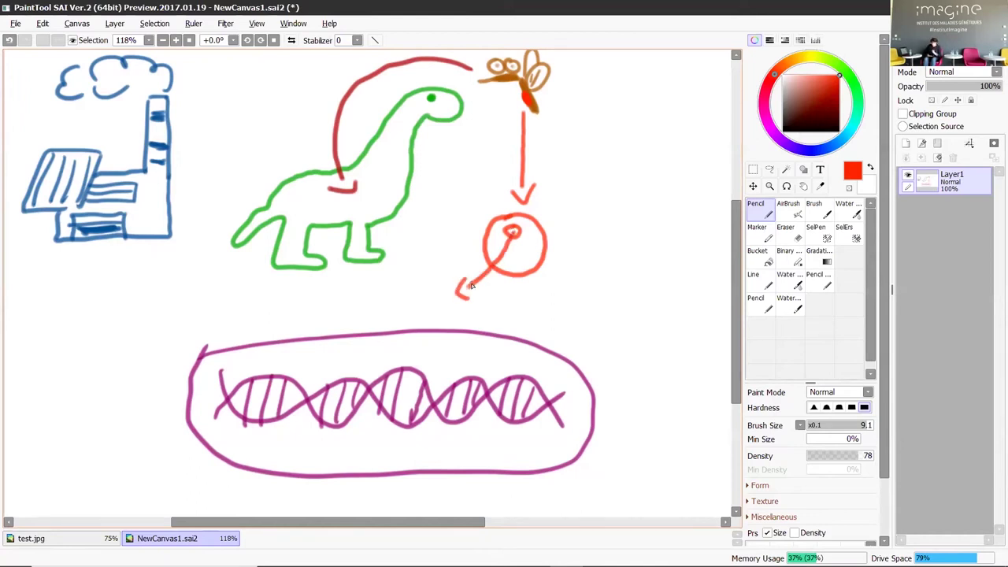
- Draw a small bright red DNA helix with rungs below the dinosaur, where the nucleus arrow points
mouse_move(317, 312)
left_mouse_down()
mouse_move(323, 302)
mouse_move(433, 297)
left_mouse_up()
mouse_move(432, 284)
left_mouse_down()
mouse_move(317, 294)
mouse_move(338, 310)
left_mouse_up()
mouse_move(345, 290)
left_mouse_down()
mouse_move(346, 312)
mouse_move(366, 312)
left_mouse_up()
mouse_move(370, 314)
left_mouse_down()
mouse_move(370, 294)
mouse_move(373, 306)
left_mouse_up()
left_click_drag(396, 286, 391, 308)
left_click_drag(405, 285, 399, 302)
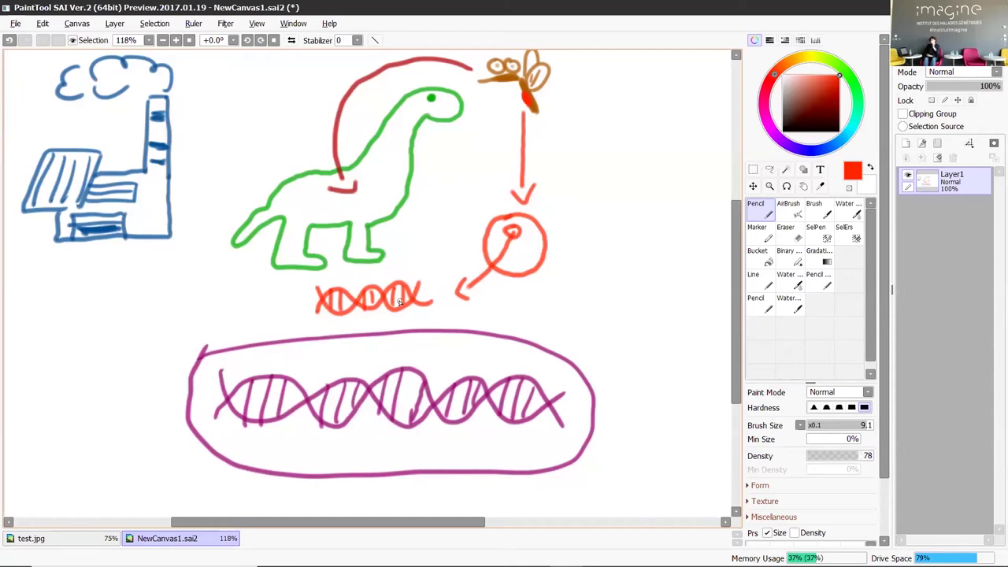
- Draw a face with glasses, eyes and eyebrows in yellow-orange on the empty canvas area beside the mosquito
mouse_move(375, 521)
left_mouse_down()
mouse_move(358, 524)
mouse_move(441, 539)
left_mouse_up()
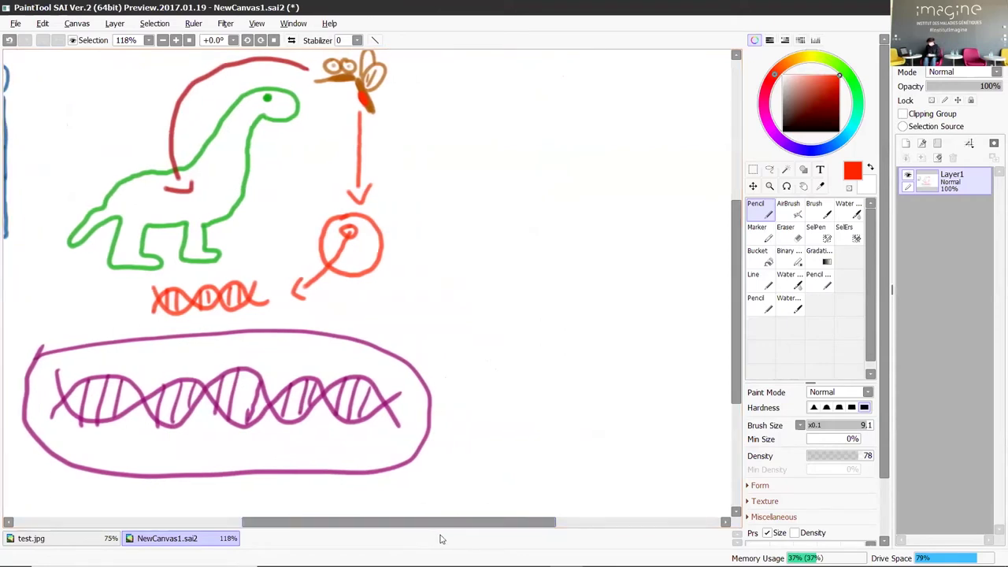
left_click(795, 60)
left_click(839, 87)
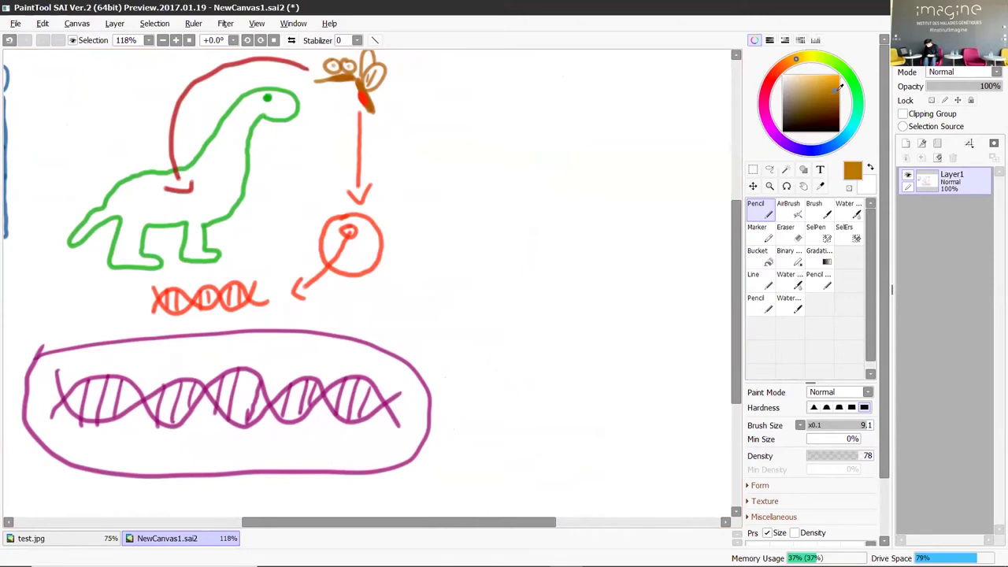
left_click(839, 76)
mouse_move(503, 146)
left_mouse_down()
mouse_move(521, 232)
mouse_move(638, 210)
mouse_move(580, 256)
left_mouse_up()
mouse_move(652, 147)
left_mouse_down()
mouse_move(619, 225)
mouse_move(575, 254)
left_mouse_up()
mouse_move(502, 171)
left_mouse_down()
mouse_move(542, 159)
mouse_move(554, 191)
mouse_move(520, 195)
mouse_move(618, 155)
mouse_move(613, 186)
mouse_move(664, 189)
mouse_move(661, 161)
left_mouse_up()
left_click_drag(573, 148, 544, 126)
mouse_move(538, 168)
left_mouse_down()
mouse_move(556, 165)
mouse_move(537, 188)
left_mouse_up()
mouse_move(596, 148)
left_mouse_down()
mouse_move(623, 160)
mouse_move(604, 163)
mouse_move(642, 172)
mouse_move(619, 182)
left_mouse_up()
- Draw the portrait's neck and pointed collar in yellow-orange below the chin
mouse_move(567, 208)
left_mouse_down()
mouse_move(583, 222)
mouse_move(568, 287)
left_mouse_up()
mouse_move(589, 245)
left_mouse_down()
mouse_move(591, 270)
mouse_move(630, 275)
mouse_move(653, 354)
mouse_move(605, 318)
mouse_move(623, 296)
mouse_move(606, 323)
left_mouse_up()
mouse_move(567, 282)
left_mouse_down()
mouse_move(527, 269)
mouse_move(522, 318)
mouse_move(546, 359)
mouse_move(567, 336)
mouse_move(547, 293)
mouse_move(551, 339)
mouse_move(544, 293)
left_mouse_up()
- Draw voluminous curly hair around the portrait's face in yellow-orange
mouse_move(587, 82)
left_mouse_down()
mouse_move(513, 77)
mouse_move(504, 205)
mouse_move(693, 118)
left_mouse_up()
left_click_drag(600, 91, 653, 154)
left_click_drag(693, 118, 661, 208)
left_click_drag(555, 96, 488, 165)
left_click_drag(430, 180, 519, 236)
left_click_drag(670, 225, 608, 246)
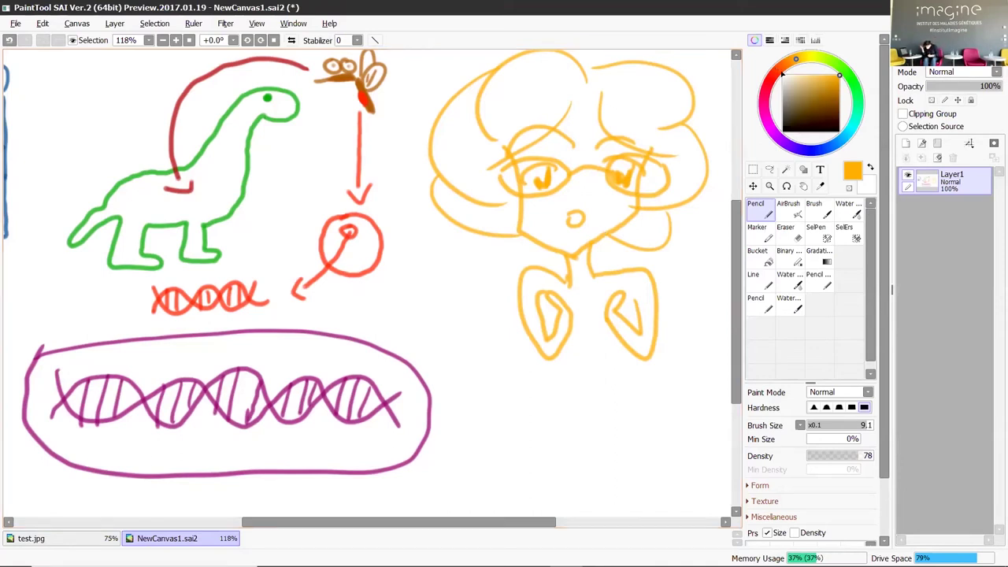
- Circle the portrait twice with a large orange-red outline
left_click(778, 70)
mouse_move(686, 55)
left_mouse_down()
mouse_move(726, 118)
mouse_move(551, 408)
mouse_move(603, 70)
mouse_move(438, 312)
mouse_move(674, 100)
left_mouse_up()
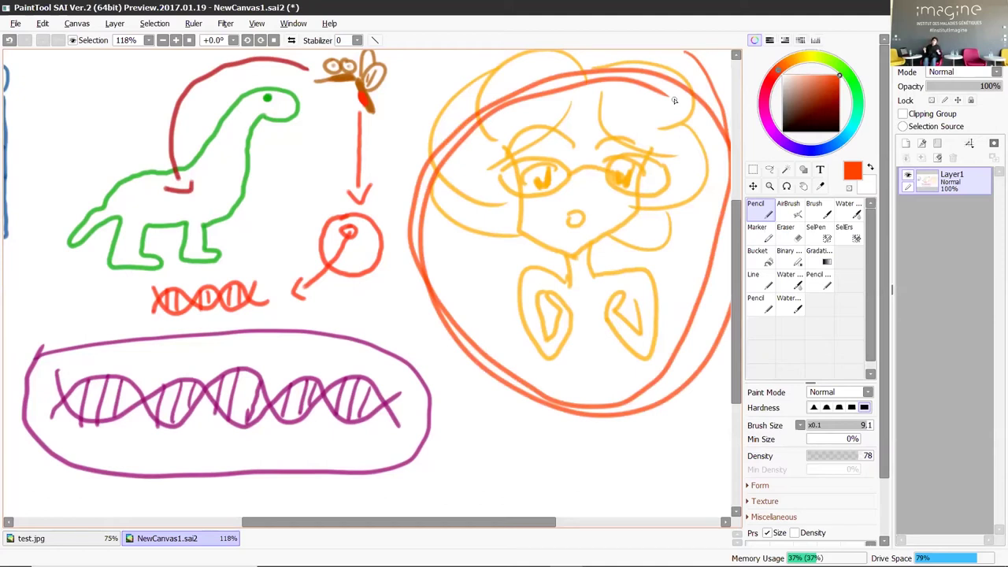
left_click_drag(355, 530, 293, 530)
left_click_drag(735, 261, 791, 234)
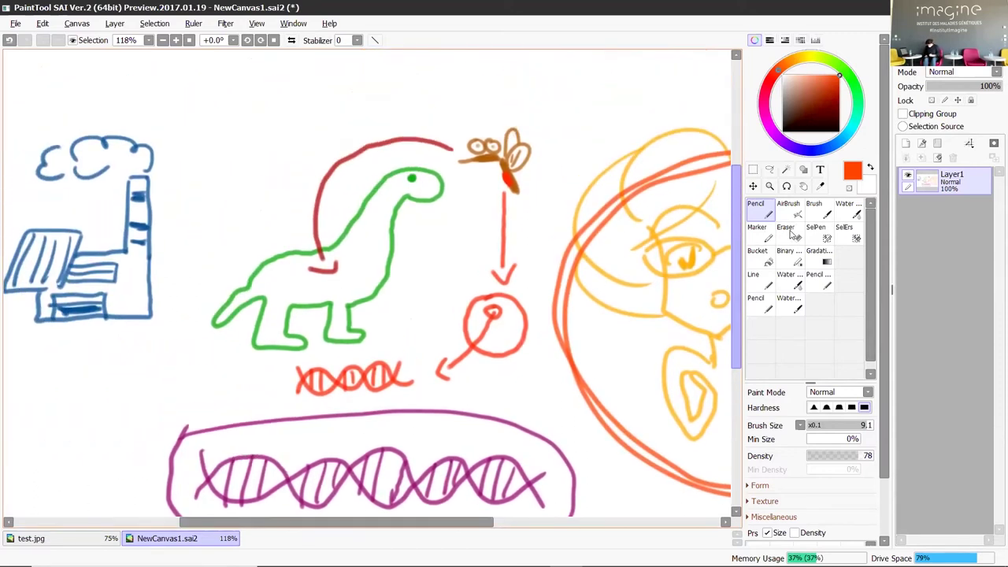
- Erase the factory, dinosaur, mosquito, round cell, their arrows and the small red DNA helix, keeping the portrait and purple helix
left_click(791, 233)
mouse_move(483, 231)
left_mouse_down()
mouse_move(486, 312)
mouse_move(506, 275)
mouse_move(489, 366)
mouse_move(484, 324)
mouse_move(401, 370)
mouse_move(305, 368)
mouse_move(235, 329)
mouse_move(318, 382)
mouse_move(425, 191)
mouse_move(351, 335)
mouse_move(309, 202)
mouse_move(241, 352)
mouse_move(152, 164)
mouse_move(101, 312)
mouse_move(32, 245)
mouse_move(57, 163)
mouse_move(34, 286)
left_mouse_up()
- Draw a blue stick figure with the Pencil in the cleared area above the purple DNA helix
left_click(758, 207)
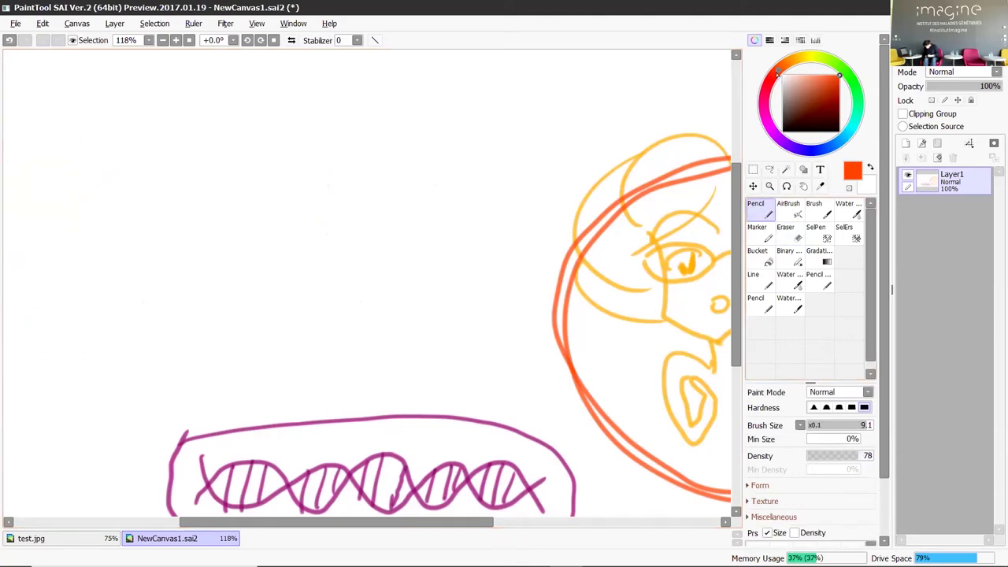
left_click(842, 138)
left_click(839, 88)
mouse_move(264, 81)
left_mouse_down()
mouse_move(287, 92)
mouse_move(274, 119)
mouse_move(244, 96)
mouse_move(263, 74)
left_mouse_up()
left_click_drag(268, 123, 272, 204)
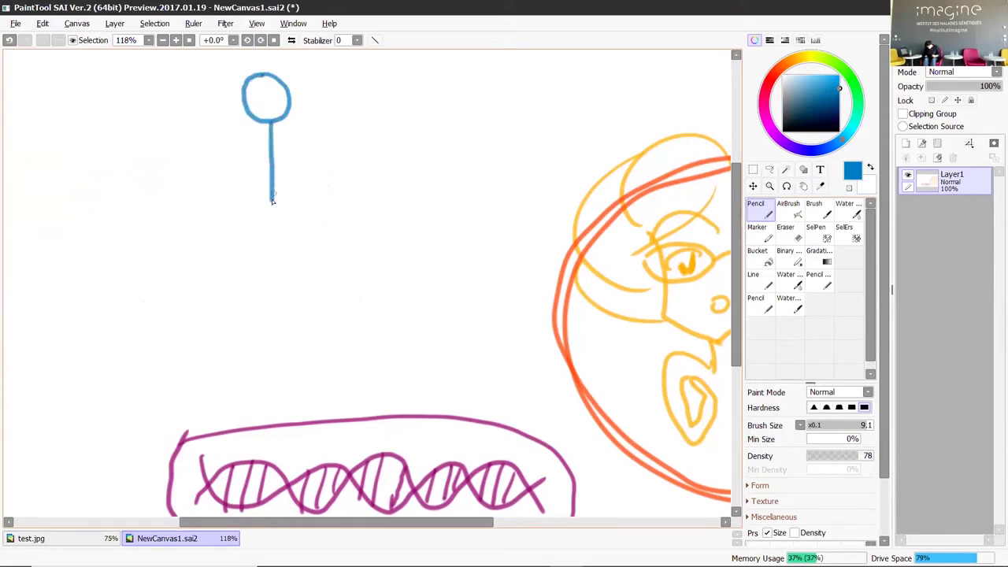
mouse_move(237, 142)
left_mouse_down()
mouse_move(300, 141)
mouse_move(290, 203)
left_mouse_up()
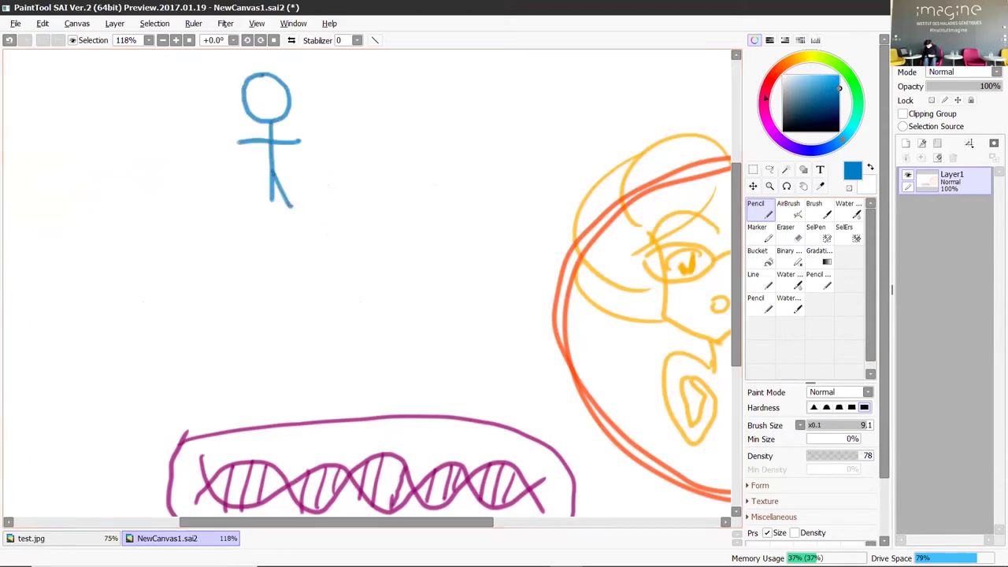
- Draw a dark-red stick figure with a triangular skirt beside the blue figure
left_click(771, 77)
mouse_move(400, 77)
left_mouse_down()
mouse_move(384, 110)
mouse_move(399, 75)
left_mouse_up()
left_click_drag(403, 118, 400, 166)
mouse_move(411, 203)
left_mouse_down()
mouse_move(422, 232)
mouse_move(396, 235)
left_mouse_up()
left_click_drag(431, 137, 361, 133)
- Draw a grey stick figure below and between the blue and red figures
left_click(783, 96)
mouse_move(333, 236)
left_mouse_down()
mouse_move(345, 269)
mouse_move(332, 233)
left_mouse_up()
left_click_drag(336, 272, 338, 343)
left_click_drag(361, 297, 293, 291)
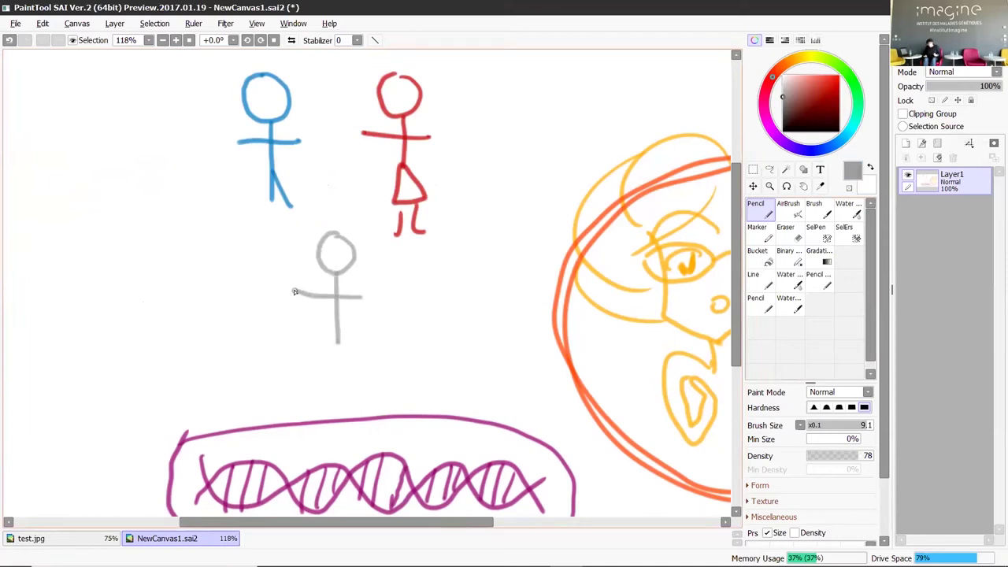
- Draw a curved blue arrow from the blue figure towards the grey one, with a light-blue DNA helix beside it
left_click(843, 139)
mouse_move(219, 175)
left_mouse_down()
mouse_move(201, 211)
mouse_move(224, 257)
left_mouse_up()
left_click(841, 76)
mouse_move(221, 173)
left_mouse_down()
mouse_move(202, 226)
mouse_move(225, 246)
mouse_move(215, 263)
left_mouse_up()
mouse_move(169, 228)
left_mouse_down()
mouse_move(154, 242)
mouse_move(191, 264)
mouse_move(217, 319)
mouse_move(181, 249)
mouse_move(193, 334)
left_mouse_up()
mouse_move(169, 265)
left_mouse_down()
mouse_move(200, 303)
mouse_move(171, 242)
left_mouse_up()
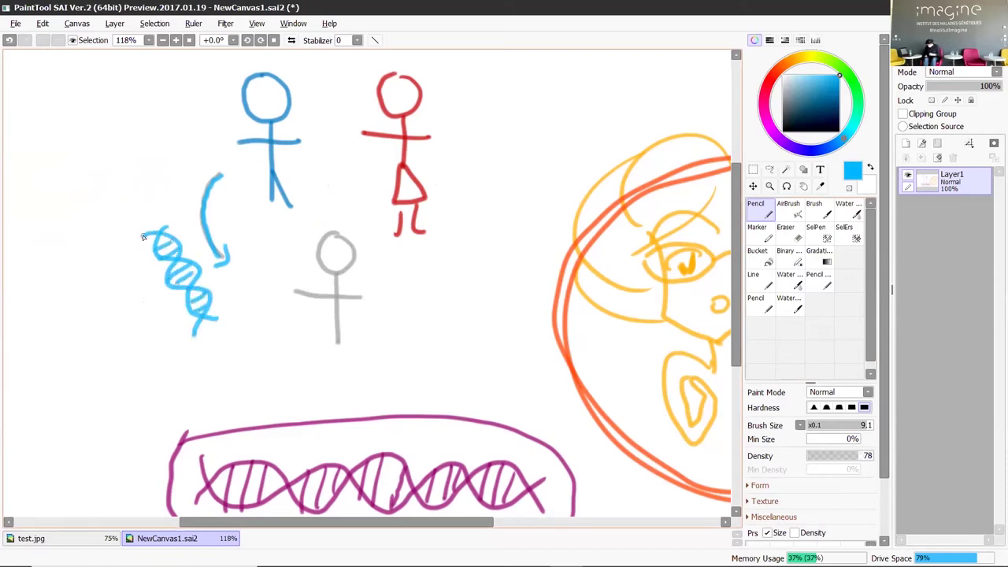
- Draw a curved red arrow from the red figure towards the grey one, with a red DNA helix beside it
left_click(418, 179, "alt")
mouse_move(444, 183)
left_mouse_down()
mouse_move(471, 250)
mouse_move(446, 300)
mouse_move(432, 333)
left_mouse_up()
mouse_move(522, 220)
left_mouse_down()
mouse_move(515, 248)
mouse_move(492, 266)
mouse_move(490, 319)
left_mouse_up()
mouse_move(510, 201)
left_mouse_down()
mouse_move(492, 250)
mouse_move(487, 290)
mouse_move(503, 280)
mouse_move(495, 276)
mouse_move(498, 221)
left_mouse_up()
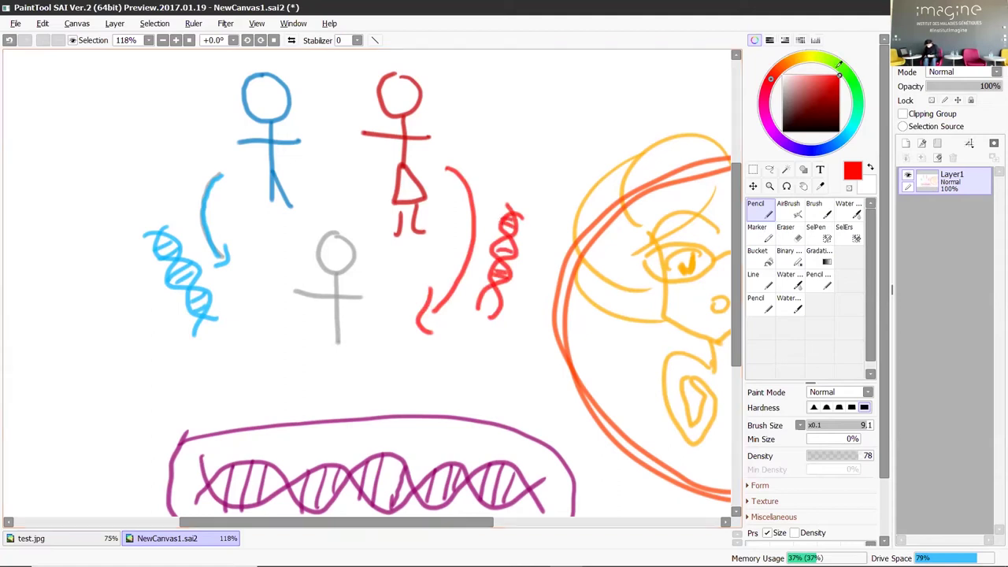
- Draw a short violet DNA helix beside the grey figure's body
left_click(778, 138)
mouse_move(313, 318)
left_mouse_down()
mouse_move(318, 378)
mouse_move(302, 361)
mouse_move(304, 379)
mouse_move(341, 400)
mouse_move(321, 394)
mouse_move(298, 325)
left_mouse_up()
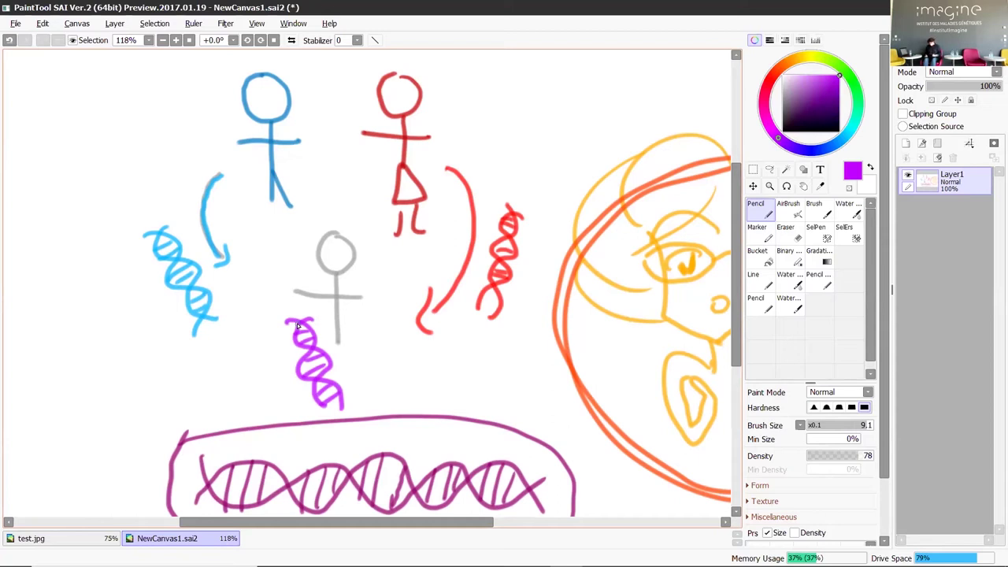
- Erase the yellow-orange portrait and its orange-red circles
left_click_drag(450, 523, 420, 526)
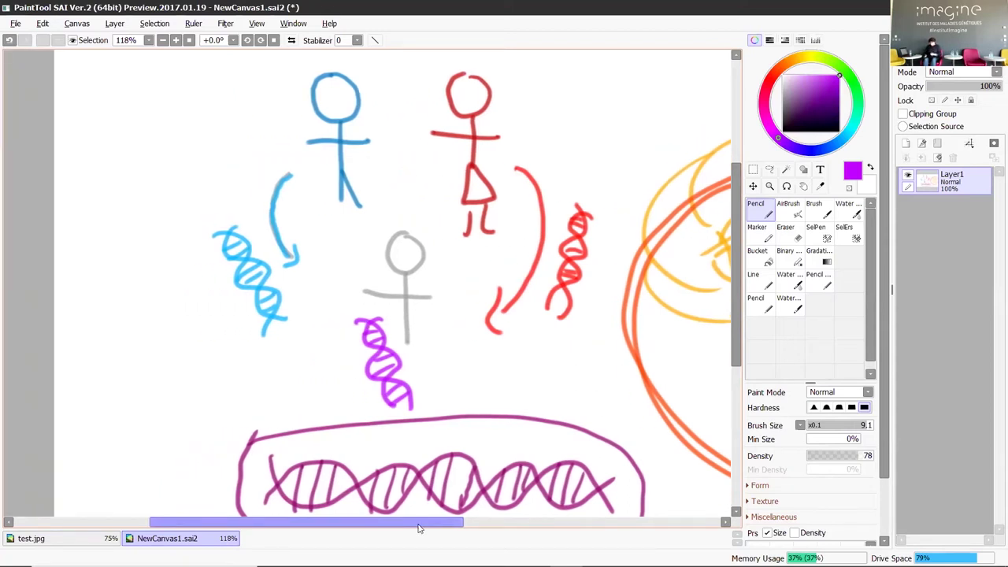
left_click_drag(434, 529, 545, 547)
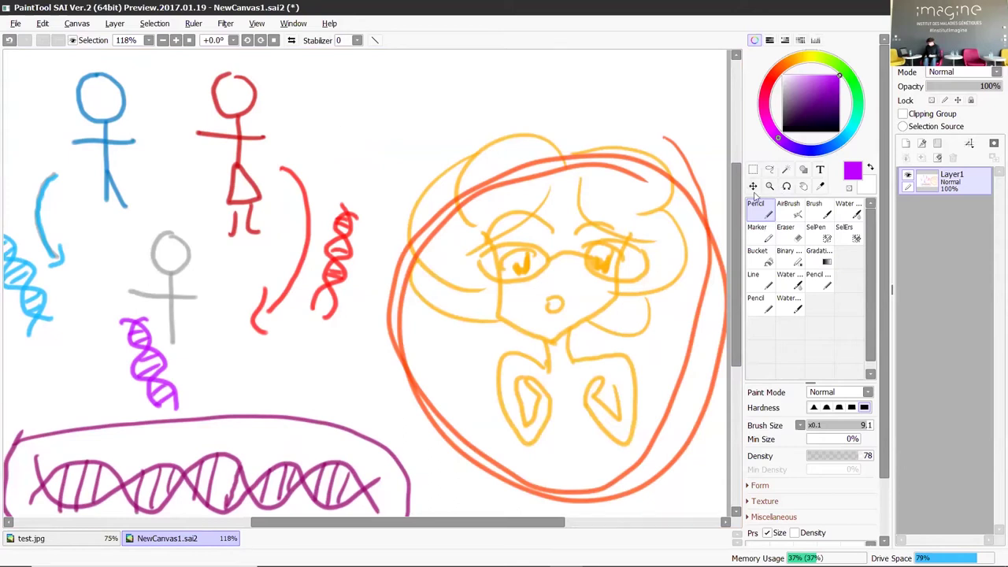
left_click(786, 231)
mouse_move(533, 153)
left_mouse_down()
mouse_move(511, 213)
mouse_move(411, 300)
mouse_move(398, 324)
mouse_move(467, 447)
mouse_move(676, 454)
mouse_move(690, 399)
mouse_move(633, 462)
left_mouse_up()
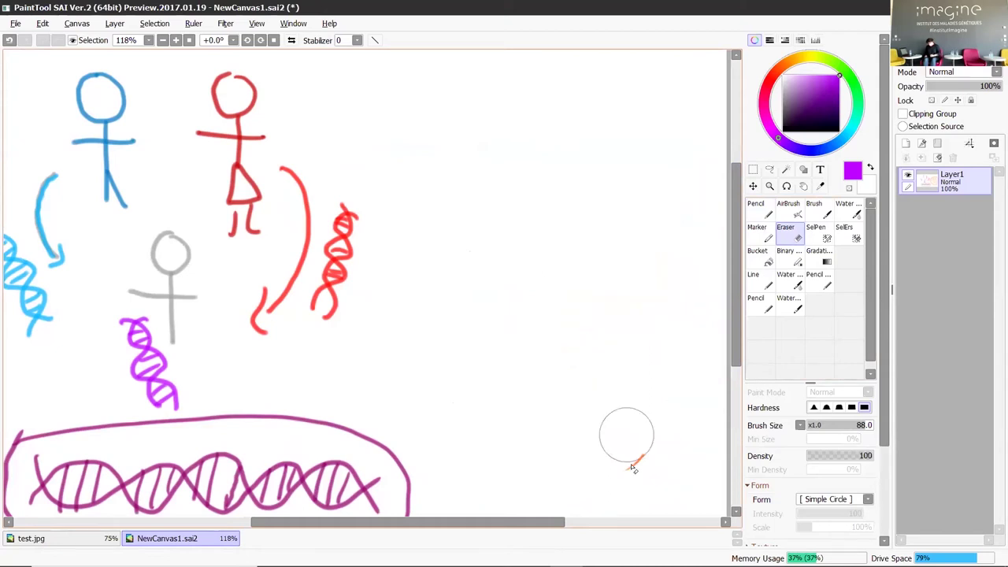
- Draw a violet eye with a dark pupil and long lashes in the cleared area
left_click(754, 208)
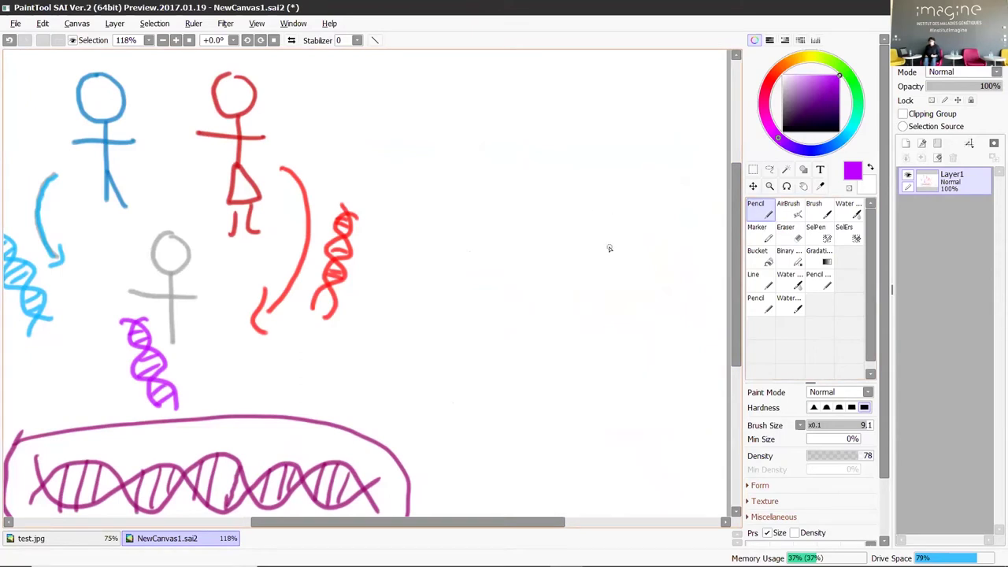
mouse_move(603, 215)
left_mouse_down()
mouse_move(561, 190)
mouse_move(544, 192)
mouse_move(577, 193)
mouse_move(579, 161)
mouse_move(571, 200)
mouse_move(563, 231)
left_mouse_up()
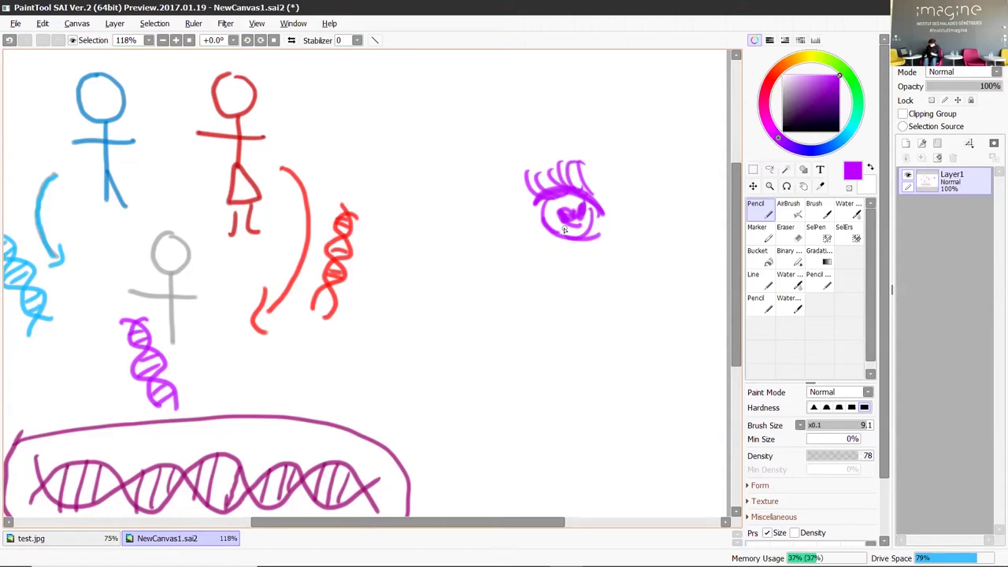
- Add a new layer, hide Layer1 and sketch a tilted stick figure in pale orange with the textured pencil
left_click(906, 144)
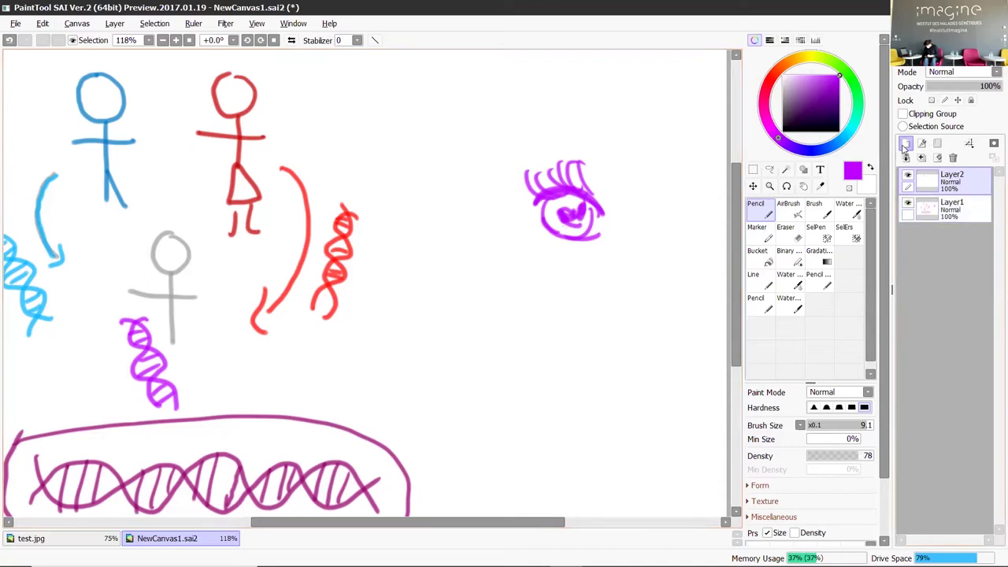
left_click(907, 203)
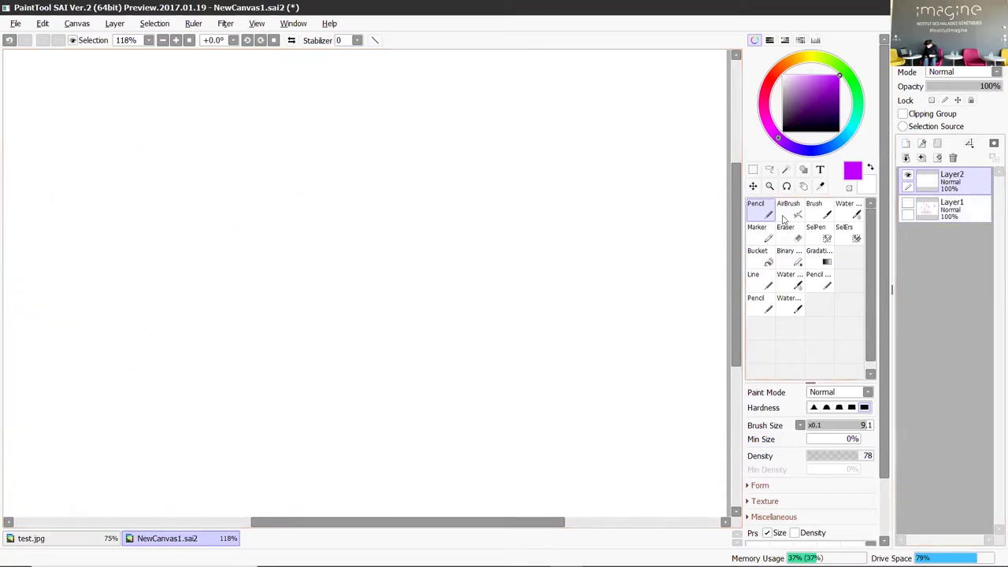
left_click(818, 280)
left_click(796, 60)
left_click(803, 79)
left_click_drag(803, 79, 799, 76)
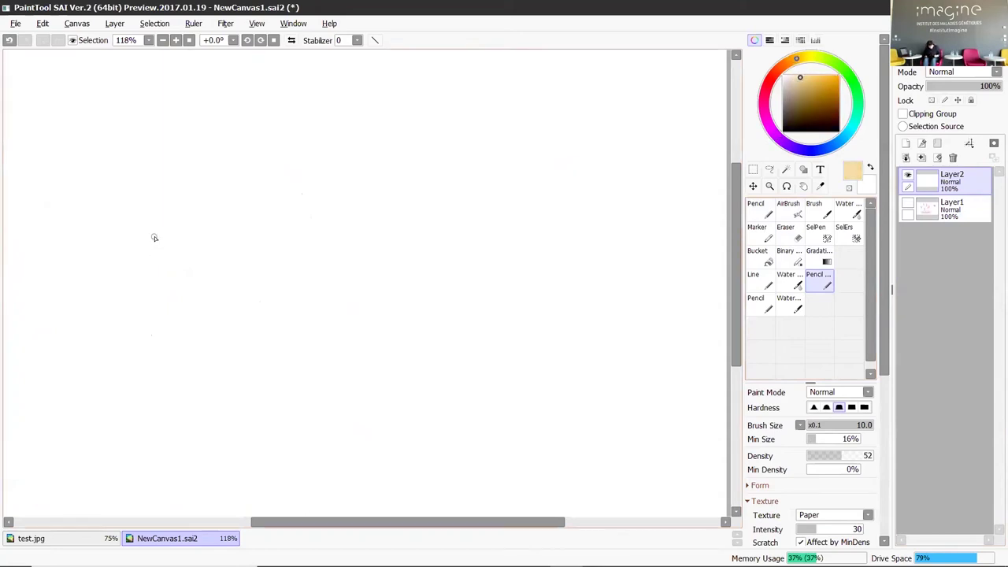
mouse_move(192, 254)
left_mouse_down()
mouse_move(135, 275)
mouse_move(198, 272)
mouse_move(191, 299)
mouse_move(230, 384)
left_mouse_up()
left_click_drag(229, 288, 148, 341)
left_click_drag(218, 348, 273, 373)
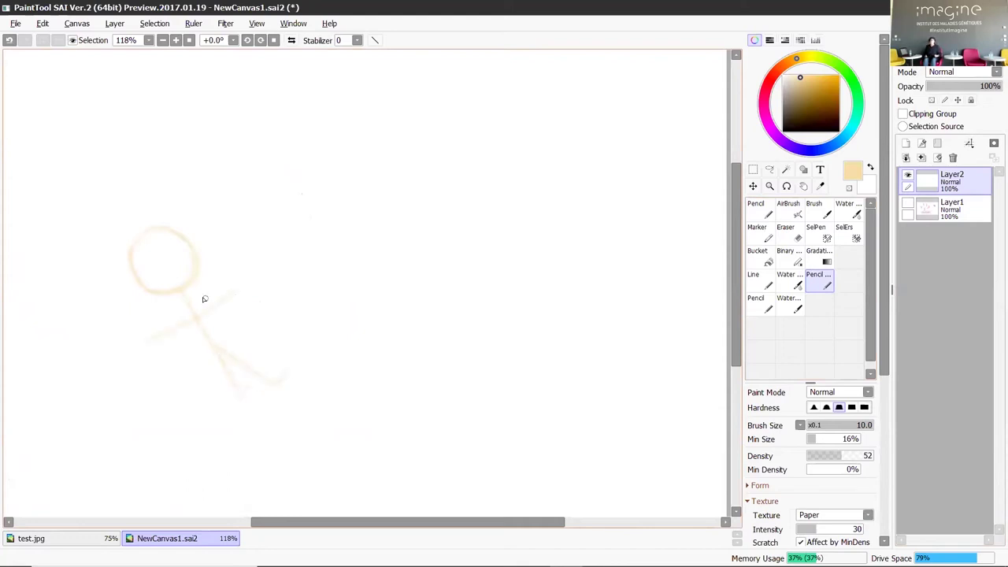
- Draw grey shaded sunglasses on the tilted figure's face
left_click(782, 108)
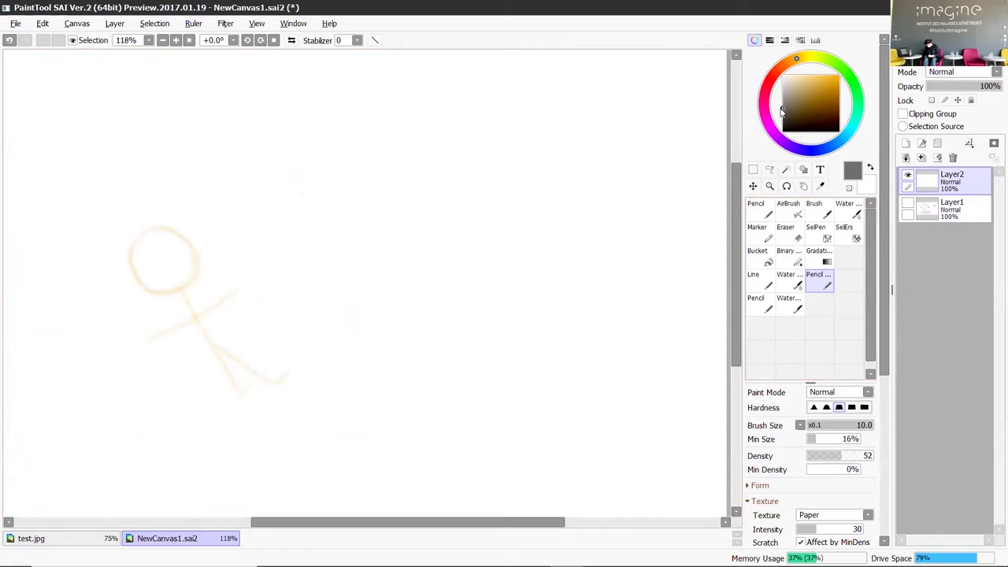
mouse_move(143, 254)
left_mouse_down()
mouse_move(126, 288)
mouse_move(142, 261)
mouse_move(135, 264)
mouse_move(146, 270)
mouse_move(134, 267)
mouse_move(199, 239)
mouse_move(183, 261)
left_mouse_up()
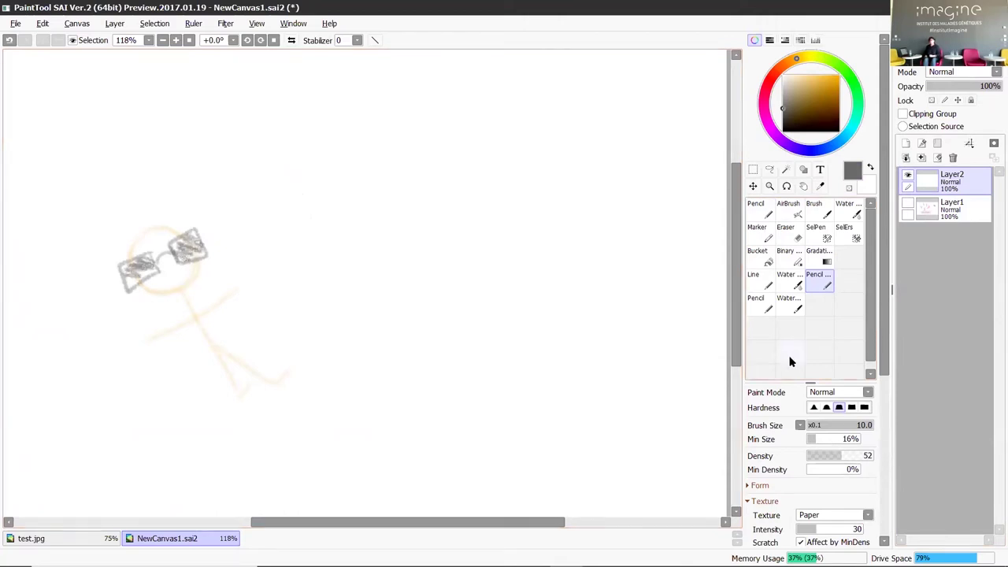
- Trace the tilted figure's body, arms and legs in reddish brown and add dark-red cheeks under the sunglasses
left_click_drag(804, 90, 838, 96)
left_click_drag(186, 293, 232, 384)
left_click_drag(216, 346, 268, 381)
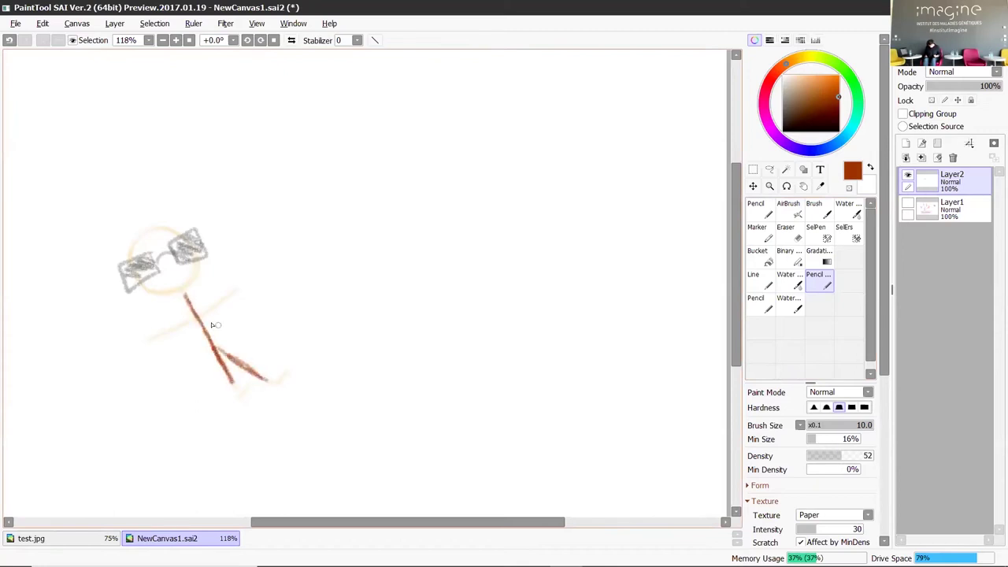
left_click_drag(227, 293, 163, 335)
left_click_drag(786, 64, 770, 79)
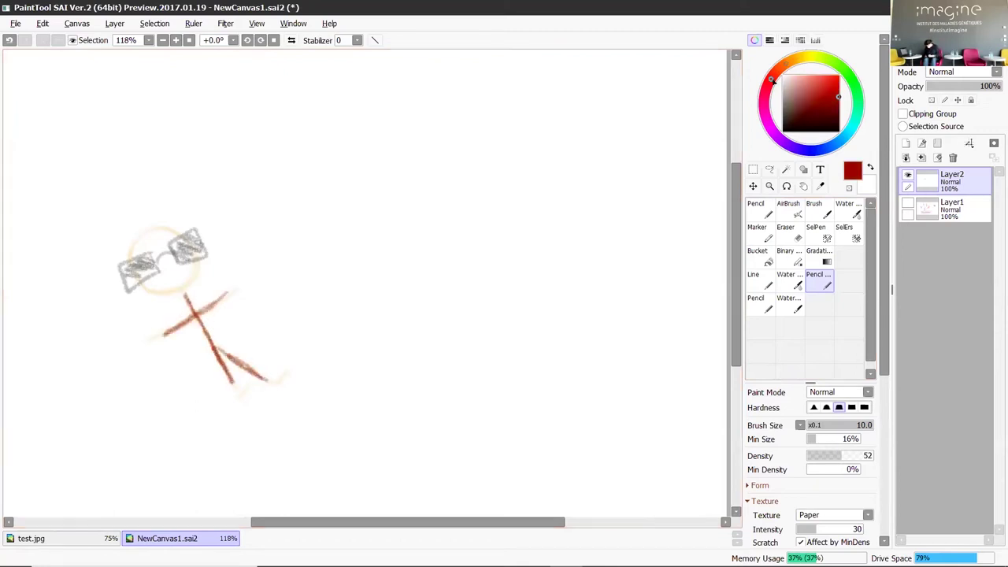
left_click_drag(189, 266, 155, 293)
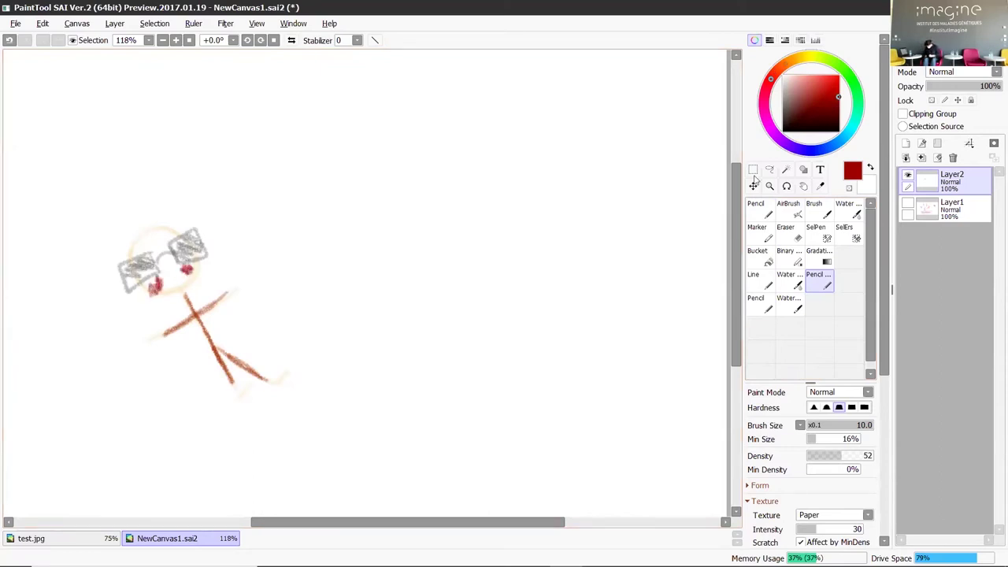
- Draw a tilted grey rectangle around the figure with the Pencil as a beach towel
left_click(757, 211)
left_click(782, 103)
mouse_move(224, 157)
left_mouse_down()
mouse_move(322, 325)
mouse_move(91, 232)
mouse_move(37, 269)
mouse_move(205, 479)
mouse_move(352, 367)
left_mouse_up()
- Draw a filled yellow sun with rays above the towel and a wavy yellow arrow from it to the figure
left_click(807, 57)
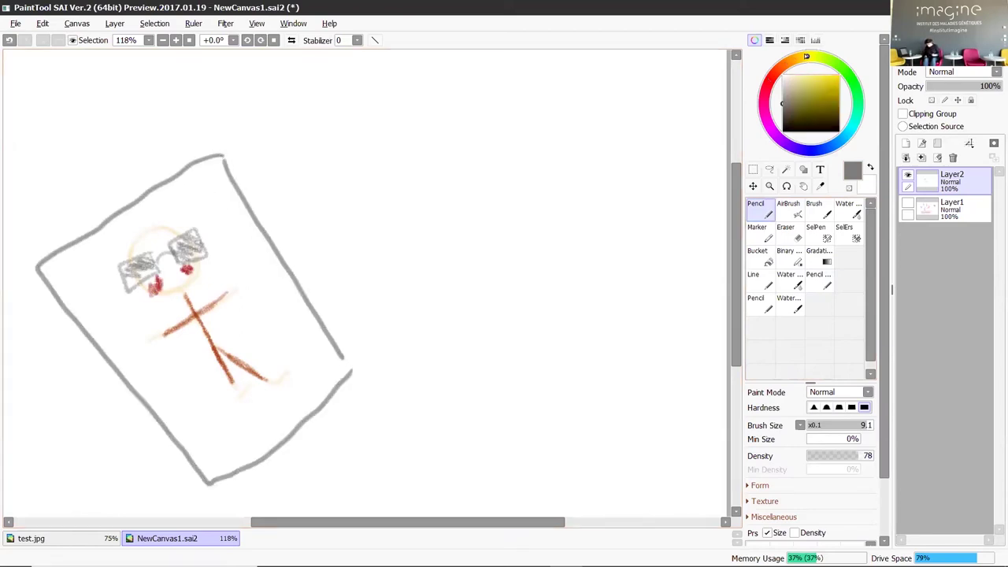
left_click(839, 75)
mouse_move(345, 81)
left_mouse_down()
mouse_move(319, 104)
mouse_move(371, 97)
mouse_move(331, 80)
mouse_move(337, 111)
left_mouse_up()
left_click_drag(289, 72, 219, 77)
left_click_drag(291, 118, 240, 148)
left_click_drag(320, 148, 319, 207)
left_click_drag(359, 161, 375, 217)
left_click_drag(394, 136, 435, 157)
left_click_drag(399, 104, 455, 104)
mouse_move(392, 76)
left_mouse_down()
mouse_move(441, 57)
mouse_move(389, 51)
left_mouse_up()
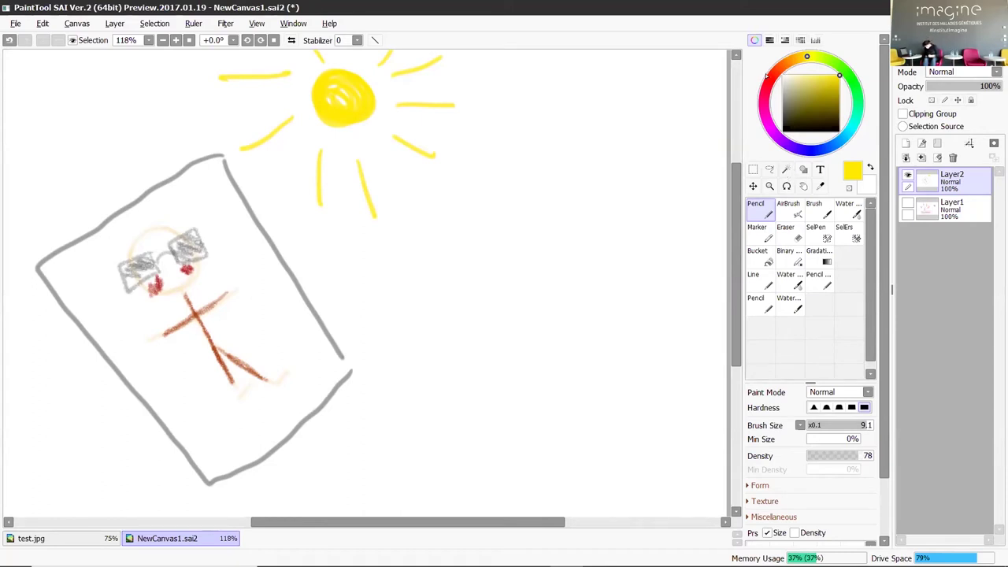
mouse_move(294, 150)
left_mouse_down()
mouse_move(243, 249)
mouse_move(244, 272)
mouse_move(225, 264)
left_mouse_up()
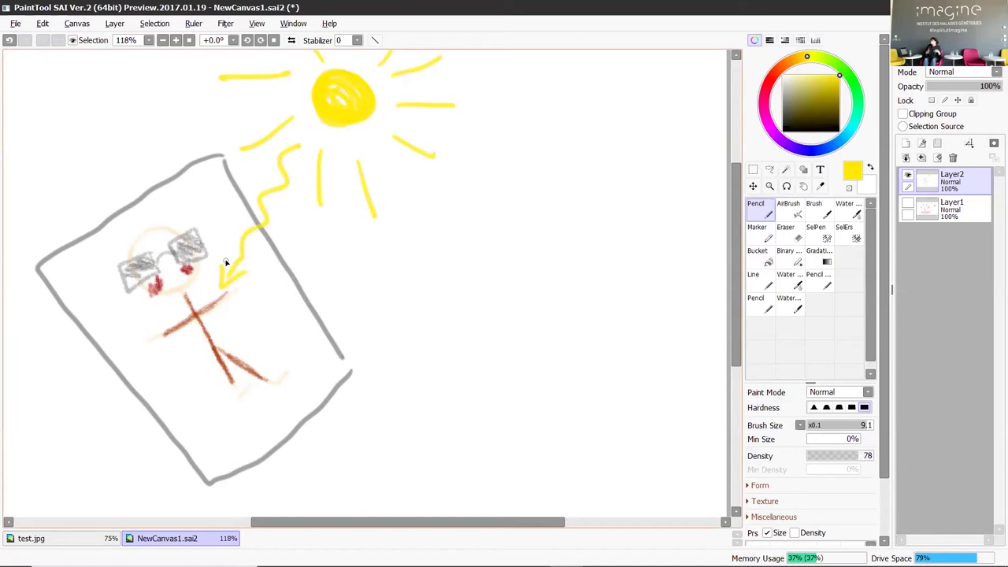
- Draw an elongated cell with a small round nucleus in pale orange beside the towel
left_click(795, 59)
left_click_drag(791, 85, 798, 76)
mouse_move(426, 254)
left_mouse_down()
mouse_move(517, 249)
mouse_move(565, 267)
mouse_move(585, 320)
mouse_move(551, 341)
mouse_move(427, 335)
mouse_move(399, 305)
mouse_move(408, 262)
mouse_move(435, 253)
mouse_move(461, 284)
left_mouse_up()
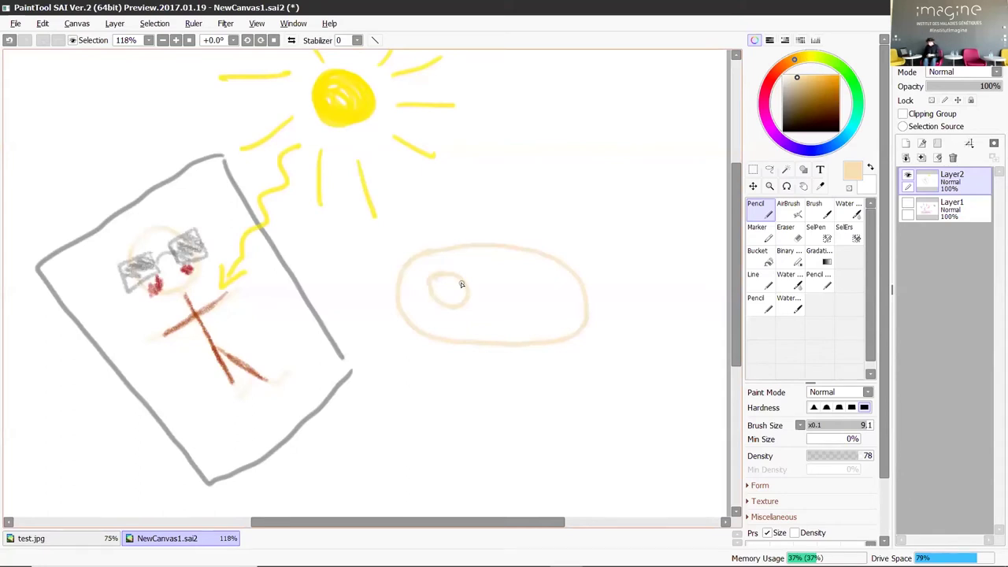
- Draw a small teal DNA helix inside the cell's nucleus
left_click(852, 126)
left_click(840, 89)
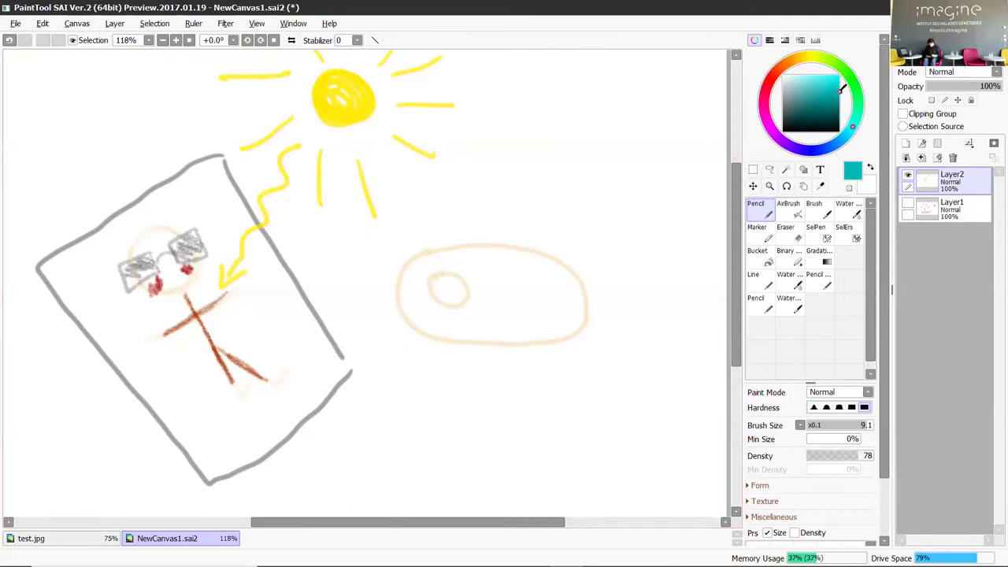
mouse_move(433, 270)
left_mouse_down()
mouse_move(463, 303)
mouse_move(440, 280)
left_mouse_up()
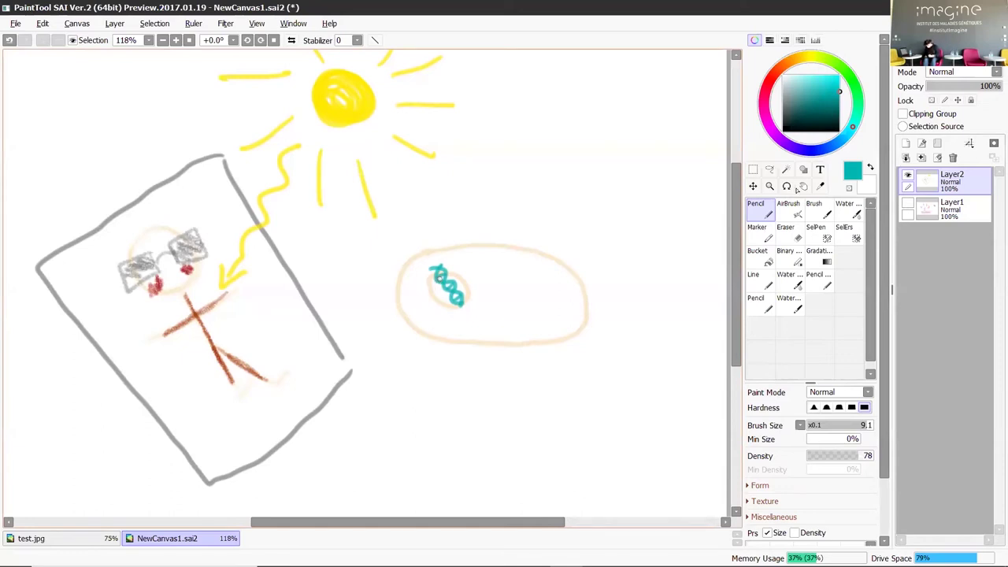
- Scribble brown pigment inside the cell around its nucleus
left_click(785, 65)
left_click_drag(813, 82, 809, 101)
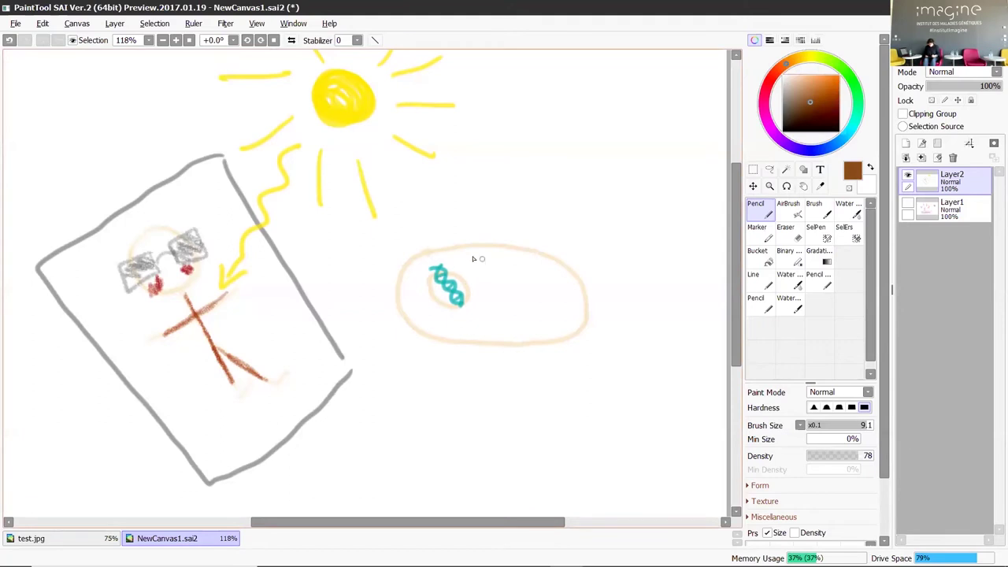
mouse_move(467, 257)
left_mouse_down()
mouse_move(510, 261)
mouse_move(479, 274)
mouse_move(529, 268)
mouse_move(483, 277)
mouse_move(532, 270)
mouse_move(479, 285)
mouse_move(556, 295)
mouse_move(540, 280)
mouse_move(544, 297)
mouse_move(525, 306)
mouse_move(541, 311)
mouse_move(490, 311)
mouse_move(509, 302)
mouse_move(479, 303)
mouse_move(522, 313)
mouse_move(514, 310)
mouse_move(531, 292)
mouse_move(523, 296)
mouse_move(561, 306)
mouse_move(497, 316)
mouse_move(535, 331)
mouse_move(443, 332)
mouse_move(493, 317)
mouse_move(461, 324)
left_mouse_up()
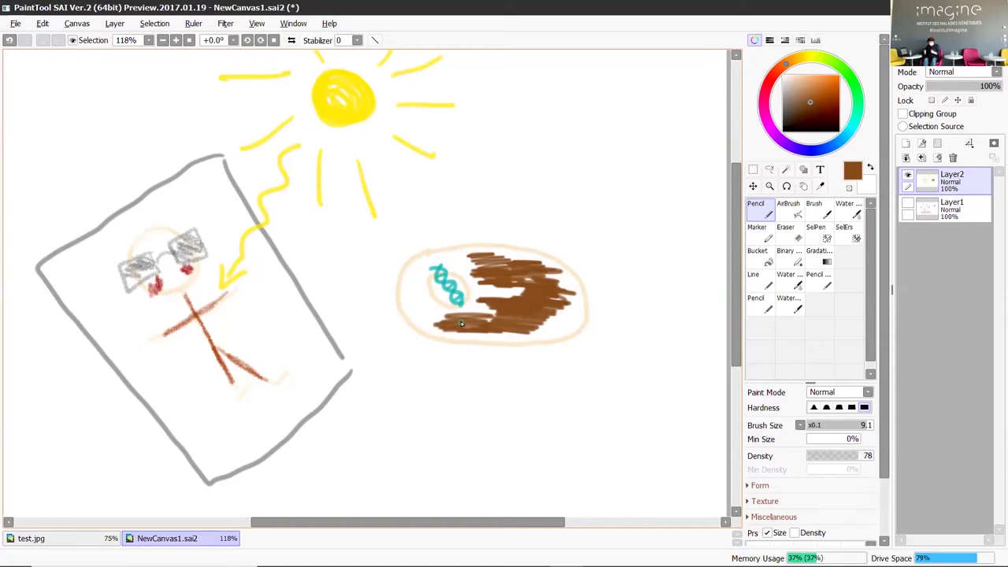
- Set the Eraser's brush size to 21 and erase the brown pigment from the lower part of the cell
left_click(785, 232)
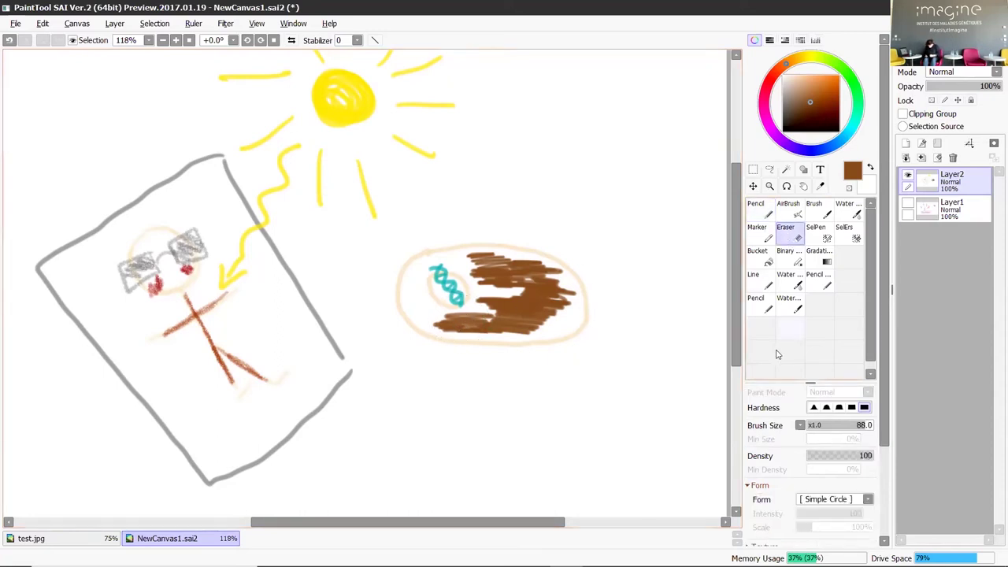
left_click_drag(831, 425, 809, 422)
mouse_move(450, 323)
left_mouse_down()
mouse_move(529, 327)
mouse_move(498, 301)
mouse_move(538, 296)
mouse_move(507, 325)
mouse_move(499, 300)
mouse_move(558, 283)
mouse_move(570, 293)
mouse_move(505, 311)
mouse_move(480, 306)
mouse_move(534, 326)
mouse_move(545, 290)
mouse_move(496, 288)
left_mouse_up()
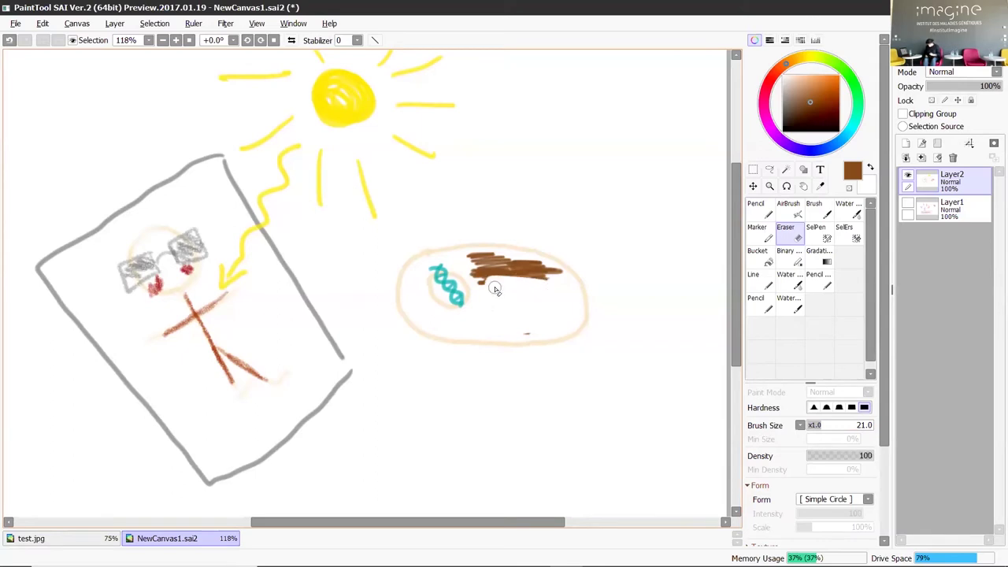
- Add a new layer, hide Layer2 and draw two intertwined dark-blue strands across the canvas with the textured pencil
left_click(906, 146)
left_click(907, 205)
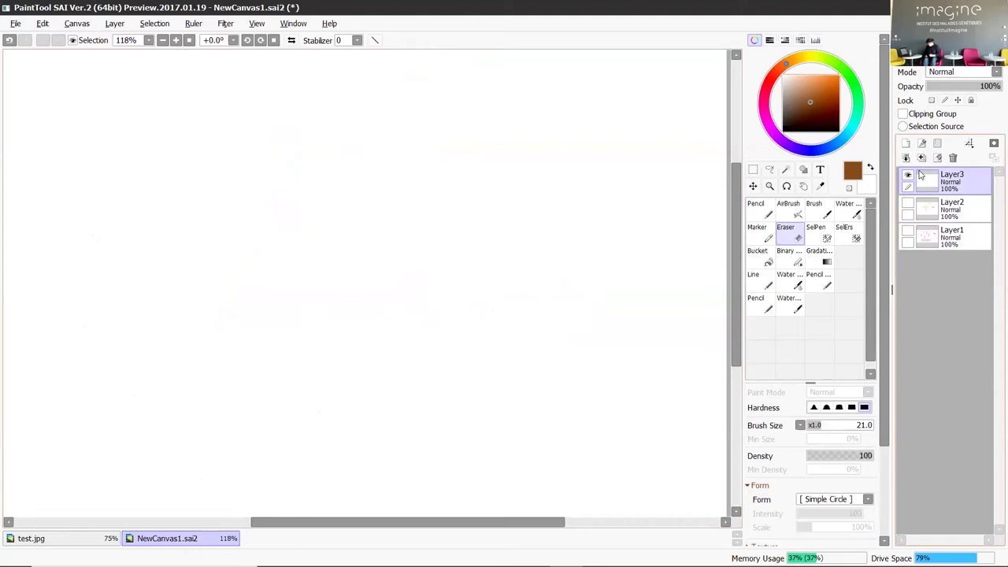
left_click_drag(853, 81, 846, 139)
left_click_drag(819, 99, 838, 100)
left_click(817, 280)
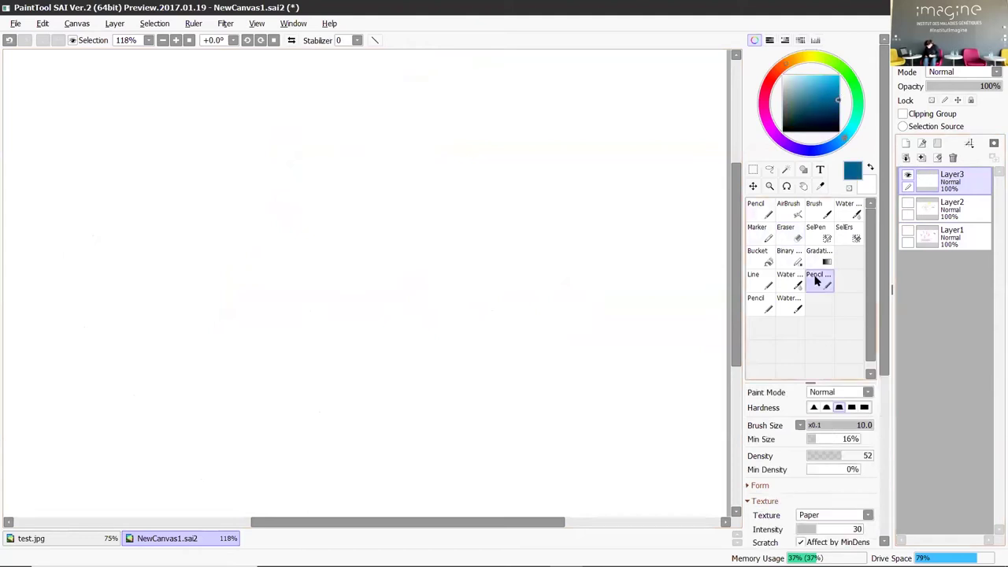
mouse_move(62, 279)
left_mouse_down()
mouse_move(89, 233)
mouse_move(209, 291)
mouse_move(330, 215)
mouse_move(450, 297)
mouse_move(569, 216)
mouse_move(696, 268)
left_mouse_up()
mouse_move(58, 223)
left_mouse_down()
mouse_move(130, 291)
mouse_move(219, 238)
mouse_move(362, 284)
mouse_move(466, 235)
mouse_move(526, 285)
mouse_move(595, 250)
mouse_move(704, 310)
left_mouse_up()
- Draw dark-blue rungs between the two strands in every loop of the large DNA helix
mouse_move(102, 224)
left_mouse_down()
mouse_move(106, 286)
mouse_move(130, 290)
left_mouse_up()
left_click_drag(155, 236, 157, 277)
left_click_drag(211, 248, 213, 291)
left_click_drag(238, 232, 236, 288)
left_click_drag(257, 235, 257, 284)
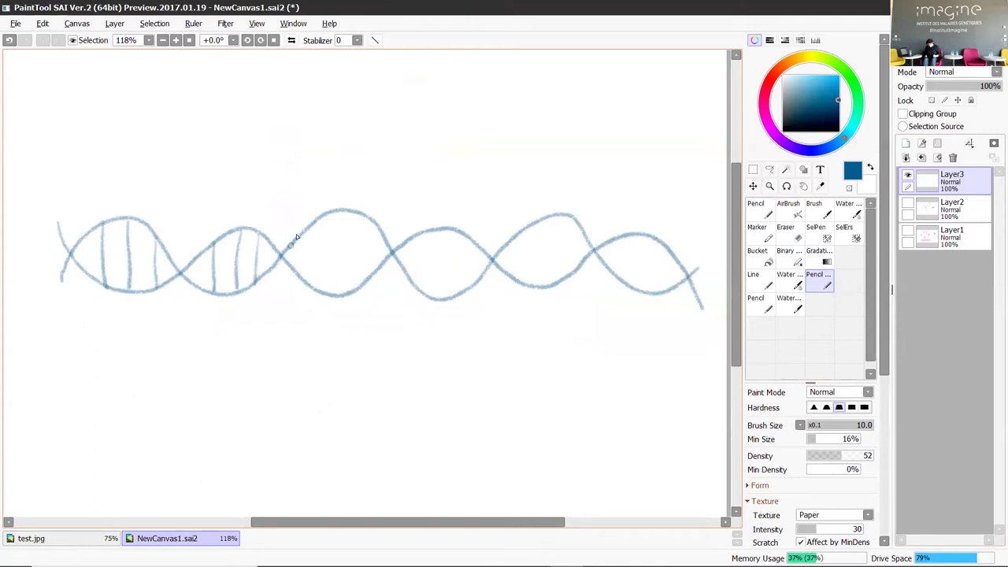
left_click_drag(315, 218, 318, 289)
mouse_move(342, 210)
left_mouse_down()
mouse_move(342, 288)
mouse_move(364, 279)
left_mouse_up()
mouse_move(421, 231)
left_mouse_down()
mouse_move(423, 289)
mouse_move(446, 297)
left_mouse_up()
left_click_drag(467, 236, 470, 286)
left_click_drag(517, 236, 518, 282)
left_click_drag(535, 227, 536, 288)
left_click_drag(566, 219, 567, 278)
left_click_drag(622, 249, 624, 278)
mouse_move(640, 236)
left_mouse_down()
mouse_move(642, 284)
mouse_move(662, 270)
left_mouse_up()
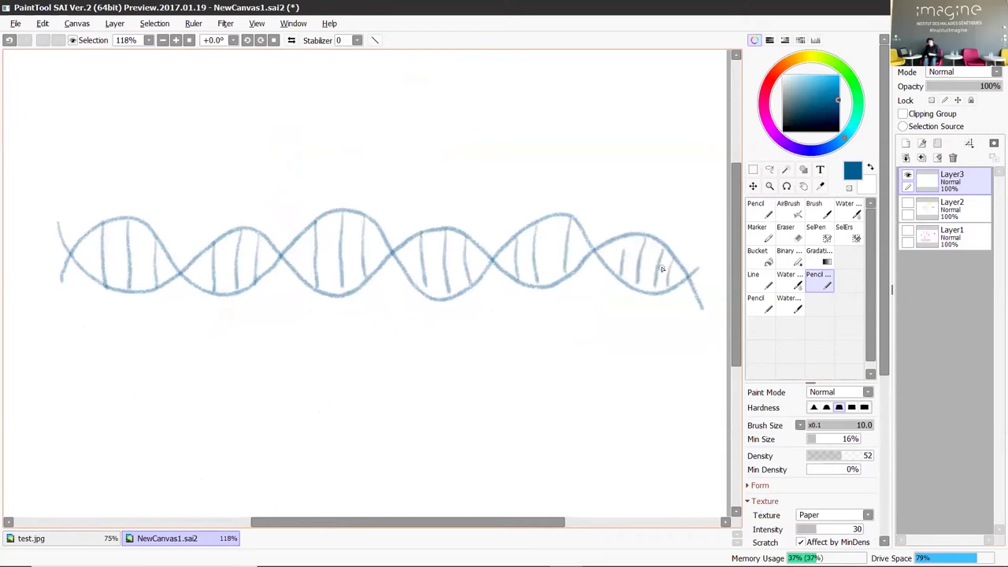
- Write a sequence of purple base letters A, C, T and G above the rungs along the whole DNA helix
left_click(777, 138)
left_click_drag(835, 83, 841, 75)
mouse_move(86, 202)
left_mouse_down()
mouse_move(90, 189)
mouse_move(106, 208)
mouse_move(104, 196)
left_mouse_up()
mouse_move(135, 186)
left_mouse_down()
mouse_move(125, 194)
mouse_move(131, 203)
left_mouse_up()
mouse_move(167, 203)
left_mouse_down()
mouse_move(163, 225)
mouse_move(181, 201)
left_mouse_up()
mouse_move(221, 206)
left_mouse_down()
mouse_move(212, 222)
mouse_move(217, 216)
left_mouse_up()
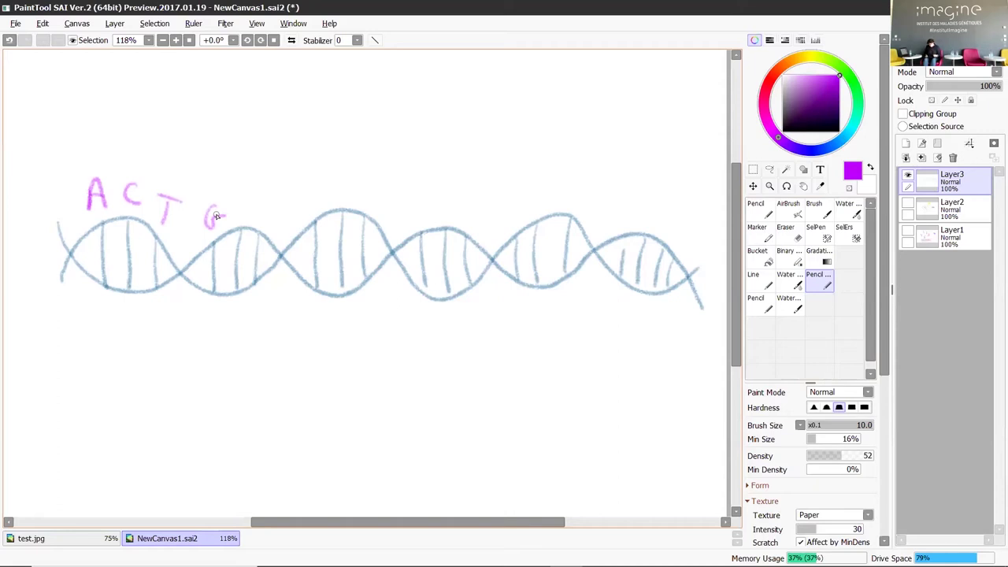
mouse_move(250, 201)
left_mouse_down()
mouse_move(250, 218)
mouse_move(260, 218)
mouse_move(278, 200)
left_mouse_up()
mouse_move(317, 194)
left_mouse_down()
mouse_move(302, 202)
mouse_move(353, 183)
mouse_move(344, 204)
mouse_move(367, 209)
left_mouse_up()
mouse_move(364, 187)
left_mouse_down()
mouse_move(380, 186)
mouse_move(421, 223)
mouse_move(429, 203)
mouse_move(447, 222)
mouse_move(458, 203)
mouse_move(475, 219)
mouse_move(519, 224)
left_mouse_up()
mouse_move(534, 198)
left_mouse_down()
mouse_move(537, 214)
mouse_move(545, 196)
mouse_move(647, 226)
mouse_move(656, 206)
mouse_move(694, 255)
left_mouse_up()
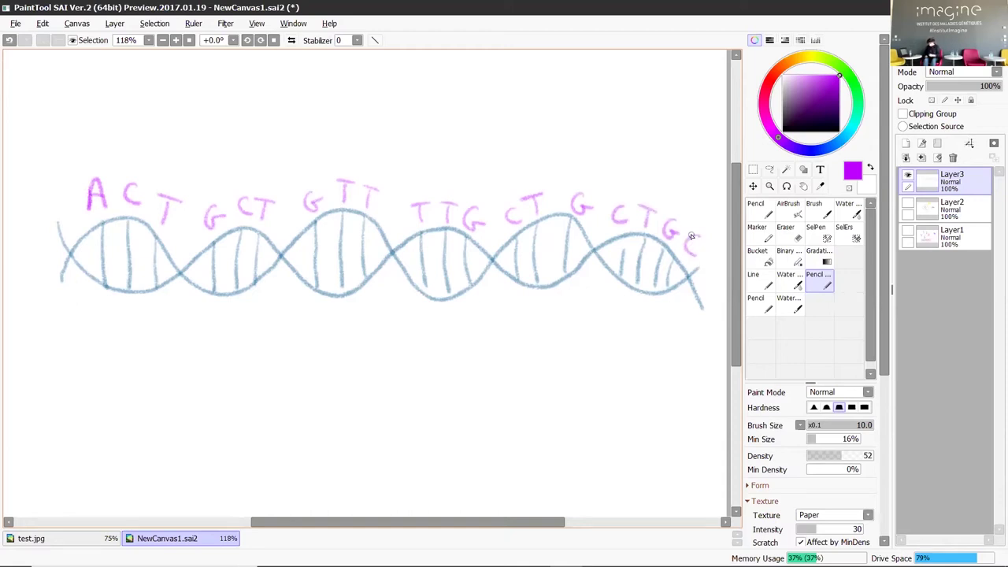
- Write the letters "A E i O S U" in orange below the helix with the hard-edged pencil
left_click(754, 210)
left_click(781, 69)
left_click_drag(163, 359, 120, 396)
left_click(113, 349)
mouse_move(224, 356)
left_mouse_down()
mouse_move(226, 373)
mouse_move(196, 383)
left_mouse_up()
mouse_move(88, 356)
left_mouse_down()
mouse_move(91, 384)
mouse_move(55, 369)
left_mouse_up()
mouse_move(31, 348)
left_mouse_down()
mouse_move(19, 385)
mouse_move(52, 384)
left_mouse_up()
left_click_drag(20, 367, 51, 367)
left_click_drag(235, 351, 266, 353)
left_click_drag(268, 353, 276, 381)
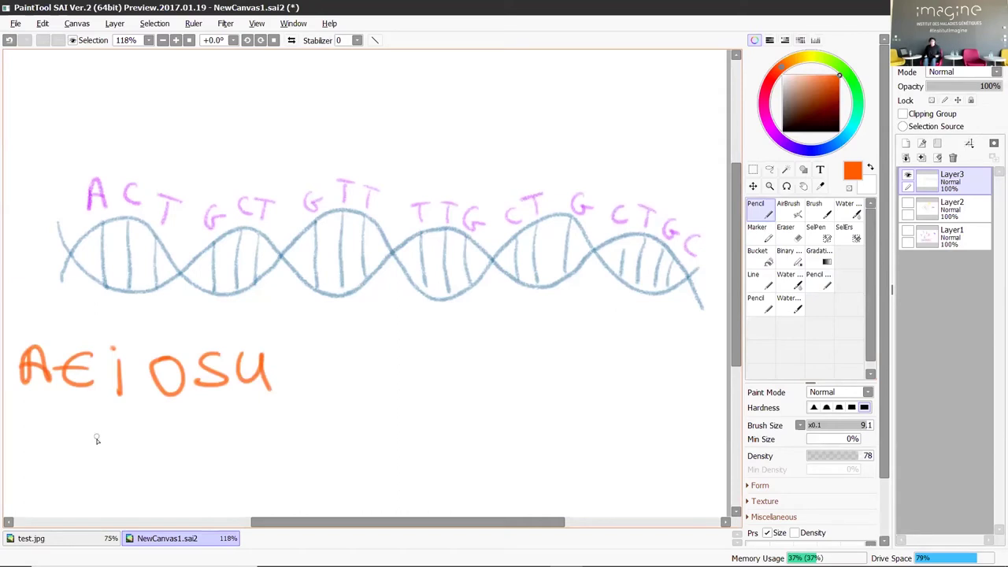
- Draw an orange arrow after the letter row and write the word "OiSEAU" behind it
mouse_move(285, 371)
left_mouse_down()
mouse_move(341, 373)
mouse_move(339, 386)
left_mouse_up()
mouse_move(386, 360)
left_mouse_down()
mouse_move(372, 380)
mouse_move(389, 359)
mouse_move(400, 378)
mouse_move(454, 351)
mouse_move(455, 375)
mouse_move(476, 373)
mouse_move(476, 364)
left_mouse_up()
left_click(402, 355)
left_click_drag(480, 352, 502, 372)
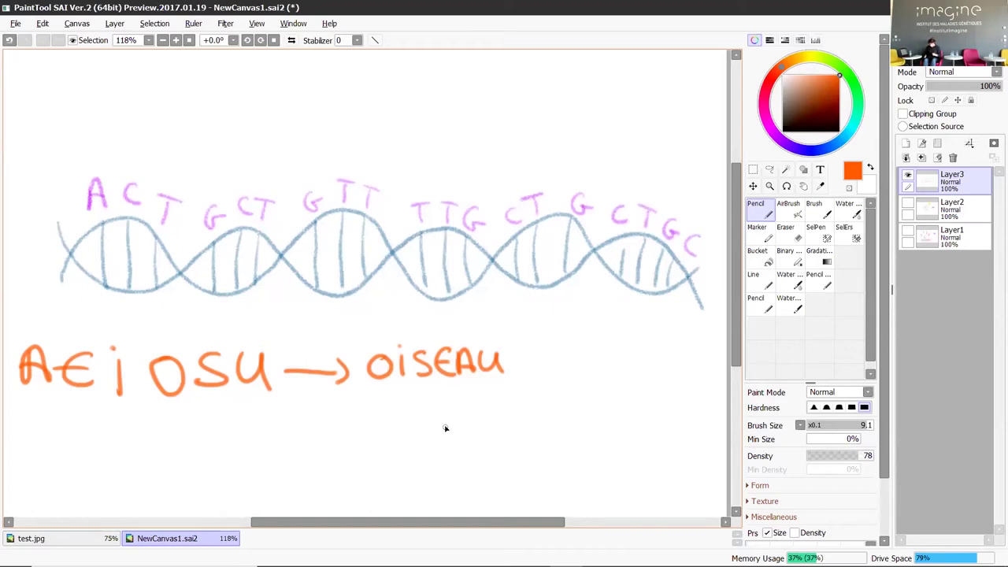
- Erase the first C and the second loop's T above the helix, and the E in OiSEAU
left_click(788, 233)
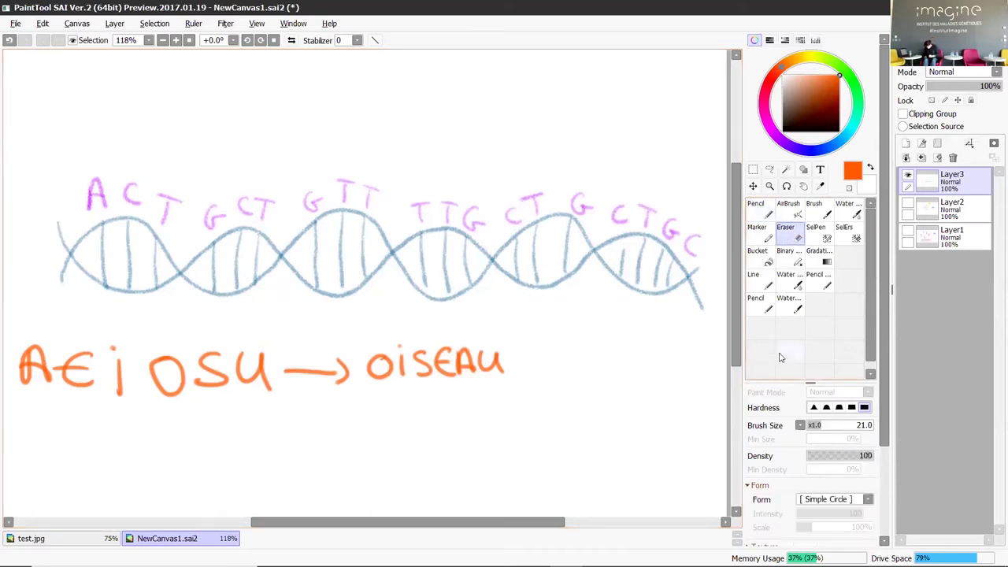
left_click_drag(132, 185, 127, 190)
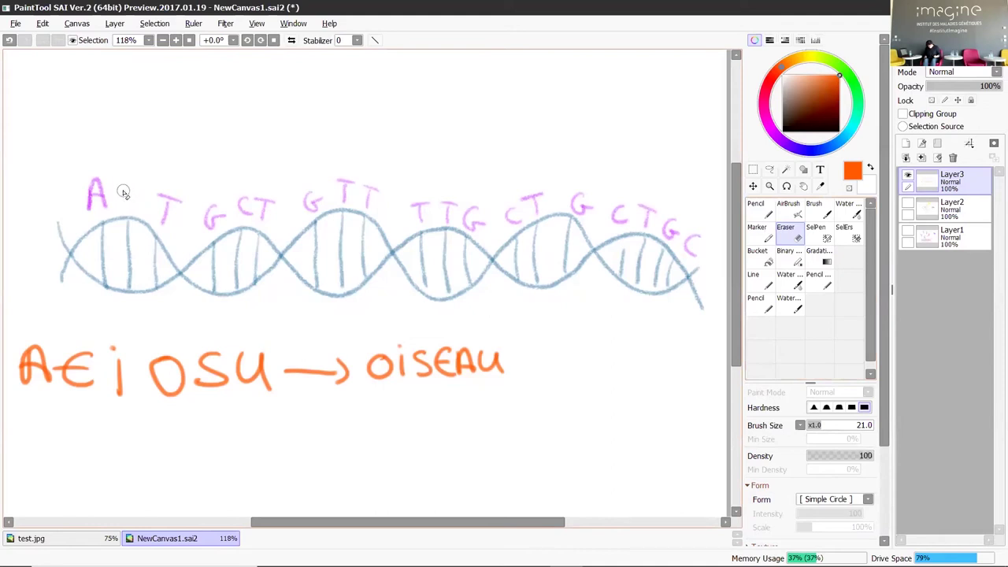
left_click_drag(273, 200, 268, 206)
mouse_move(446, 355)
left_mouse_down()
mouse_move(443, 383)
mouse_move(450, 378)
left_mouse_up()
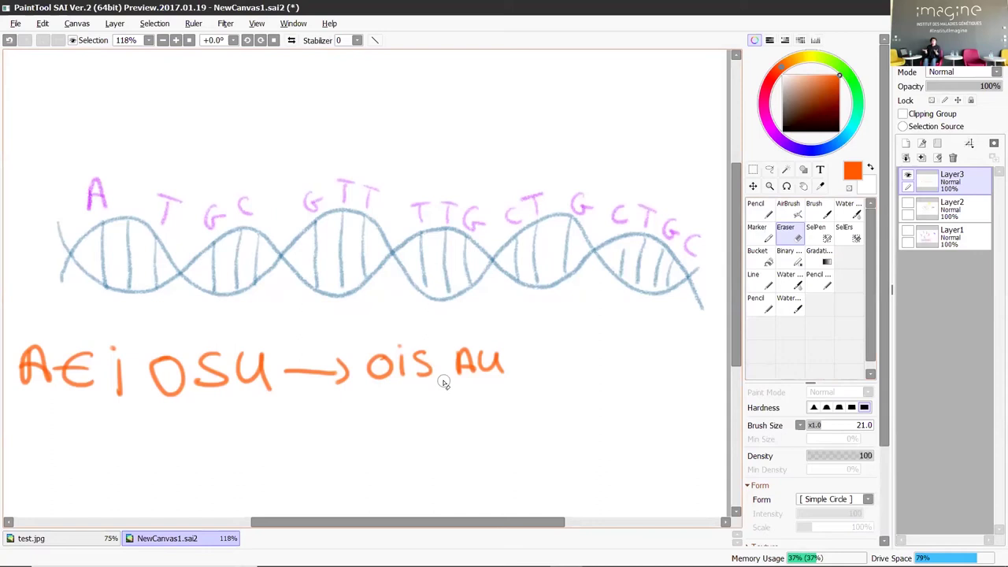
- In bright green, scribble over the first loop's T and third loop's G, write substitutes above them, and fill the word's gap with T
left_click(847, 72)
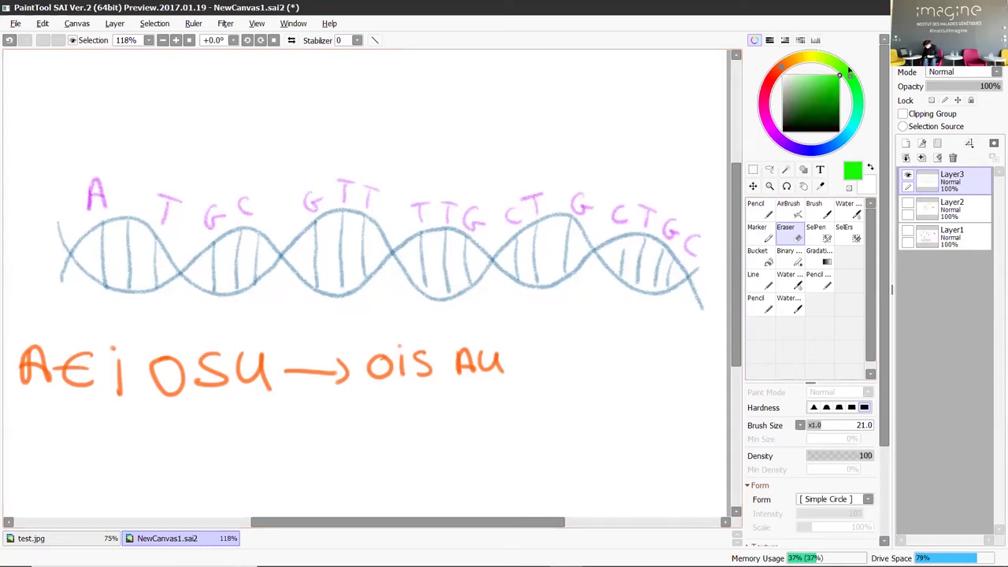
left_click(767, 219)
mouse_move(178, 198)
left_mouse_down()
mouse_move(162, 207)
mouse_move(163, 225)
left_mouse_up()
mouse_move(166, 155)
left_mouse_down()
mouse_move(150, 164)
mouse_move(178, 169)
left_mouse_up()
left_click_drag(315, 188, 306, 206)
mouse_move(297, 165)
left_mouse_down()
mouse_move(302, 186)
mouse_move(287, 165)
left_mouse_up()
mouse_move(443, 353)
left_mouse_down()
mouse_move(445, 377)
mouse_move(432, 351)
left_mouse_up()
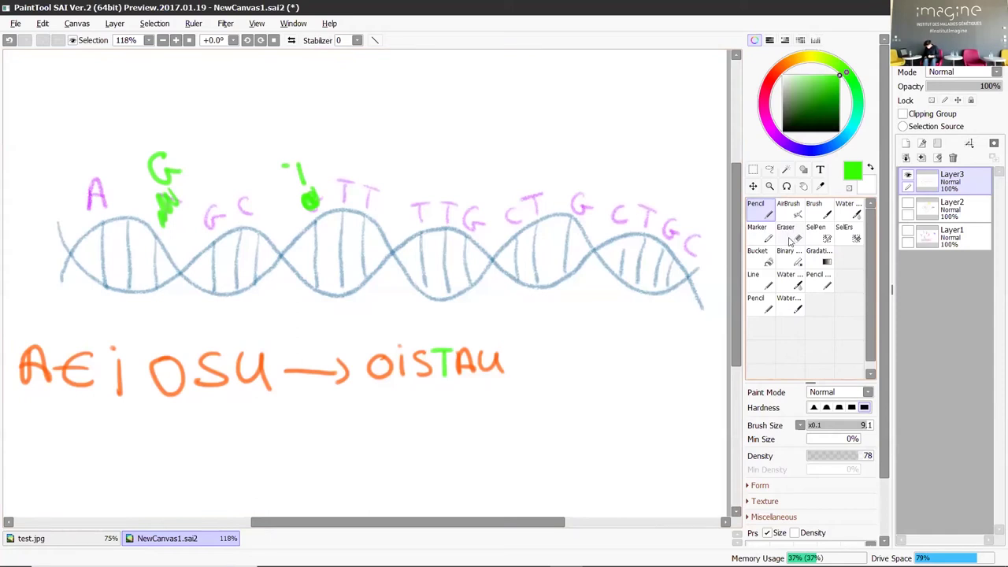
- In red, insert a T with a rung and an A with a rung into the helix, and add J before and A after the orange word
left_click(769, 87)
mouse_move(407, 240)
left_mouse_down()
mouse_move(411, 281)
mouse_move(403, 212)
mouse_move(411, 211)
left_mouse_up()
left_click_drag(554, 213, 554, 276)
mouse_move(556, 180)
left_mouse_down()
mouse_move(552, 208)
mouse_move(562, 208)
left_mouse_up()
left_click_drag(562, 197, 549, 195)
mouse_move(508, 379)
left_mouse_down()
mouse_move(512, 351)
mouse_move(525, 379)
left_mouse_up()
left_click_drag(505, 367, 521, 366)
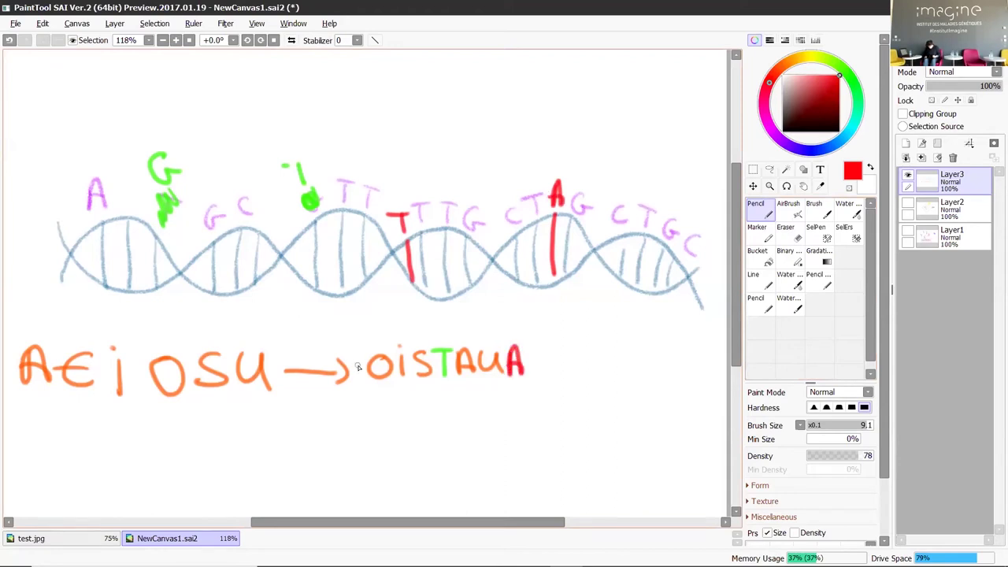
mouse_move(357, 348)
left_mouse_down()
mouse_move(350, 378)
mouse_move(342, 346)
left_mouse_up()
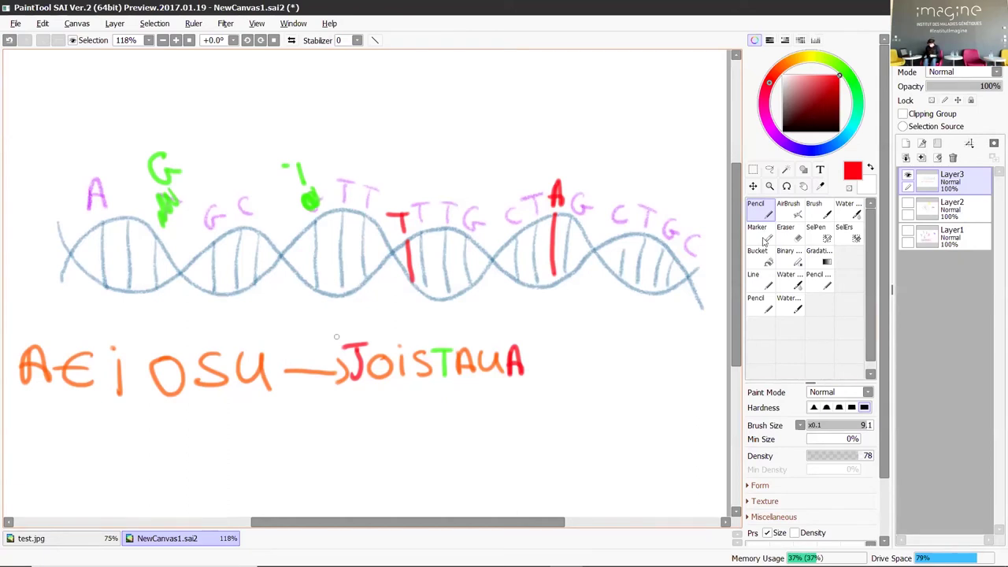
- Draw three brown cells with nuclei below the words: one round, one deformed and one with a dashed outline
scroll(736, 288, "down", 3)
left_click(758, 207)
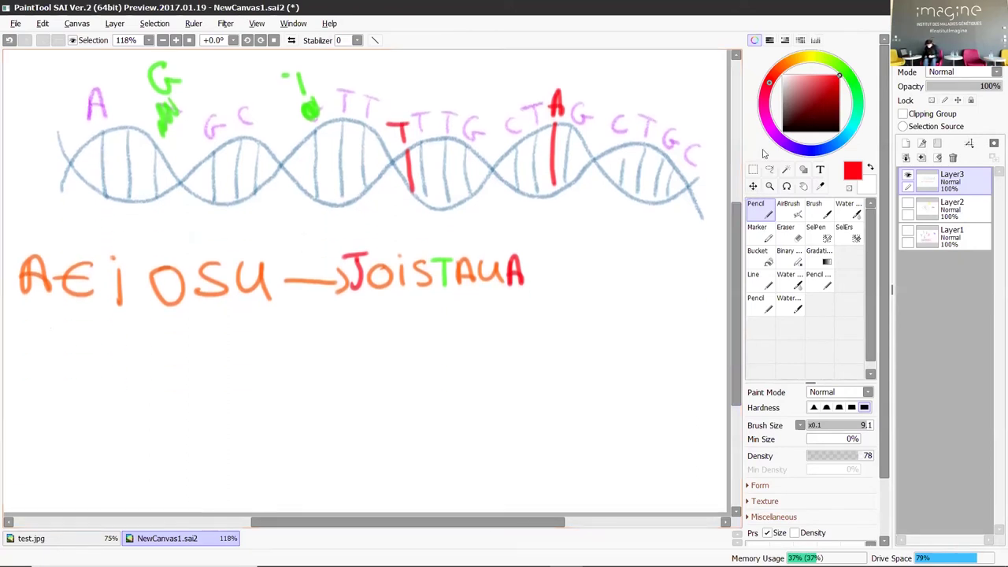
left_click(796, 62)
left_click(829, 95)
left_click(840, 98)
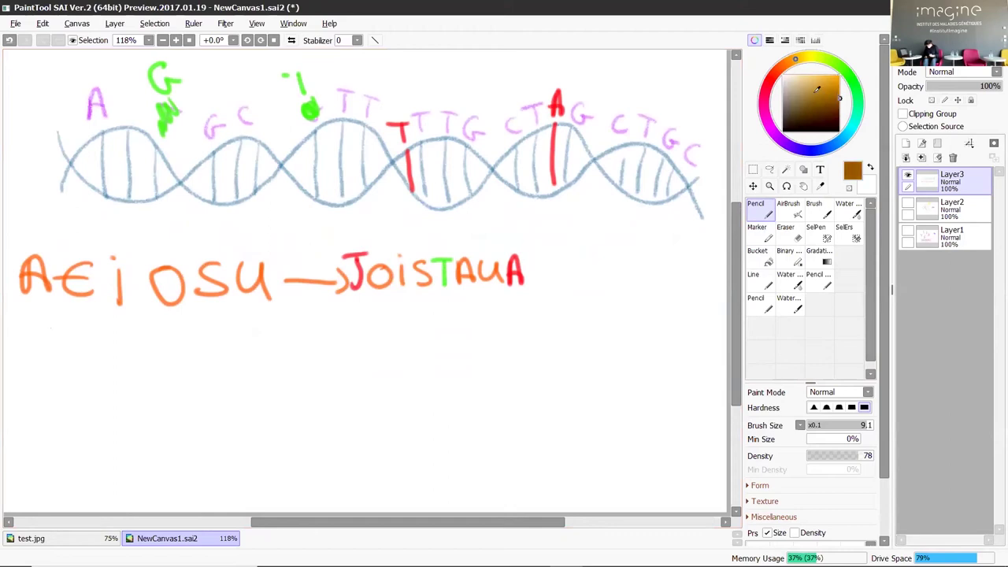
mouse_move(264, 364)
left_mouse_down()
mouse_move(311, 376)
mouse_move(334, 439)
mouse_move(278, 470)
mouse_move(233, 435)
mouse_move(235, 392)
mouse_move(266, 377)
left_mouse_up()
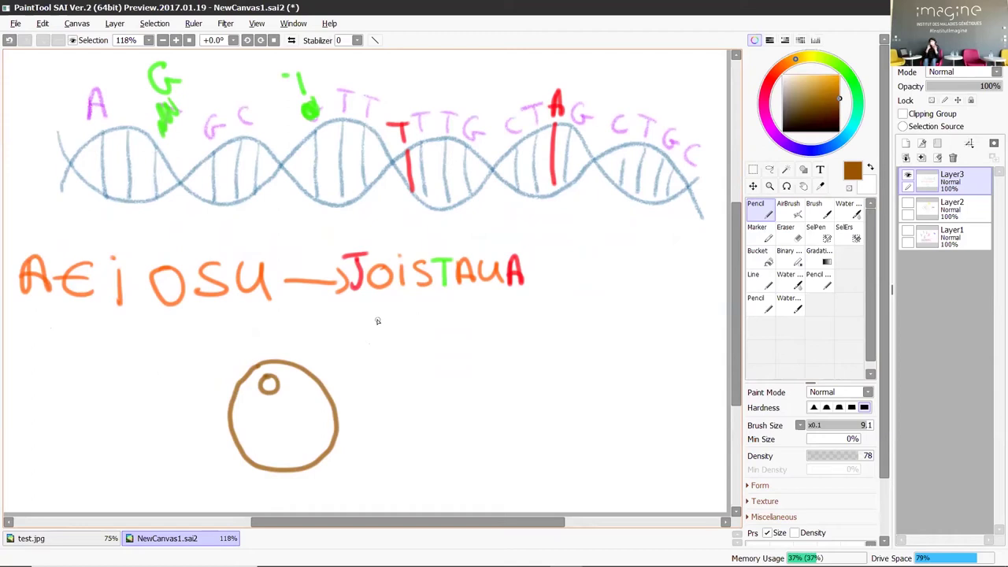
mouse_move(365, 346)
left_mouse_down()
mouse_move(425, 387)
mouse_move(433, 448)
mouse_move(385, 466)
mouse_move(382, 419)
mouse_move(355, 373)
mouse_move(376, 359)
left_mouse_up()
mouse_move(465, 345)
left_mouse_down()
mouse_move(506, 353)
mouse_move(534, 417)
mouse_move(469, 452)
mouse_move(442, 369)
mouse_move(454, 351)
mouse_move(480, 378)
mouse_move(466, 367)
left_mouse_up()
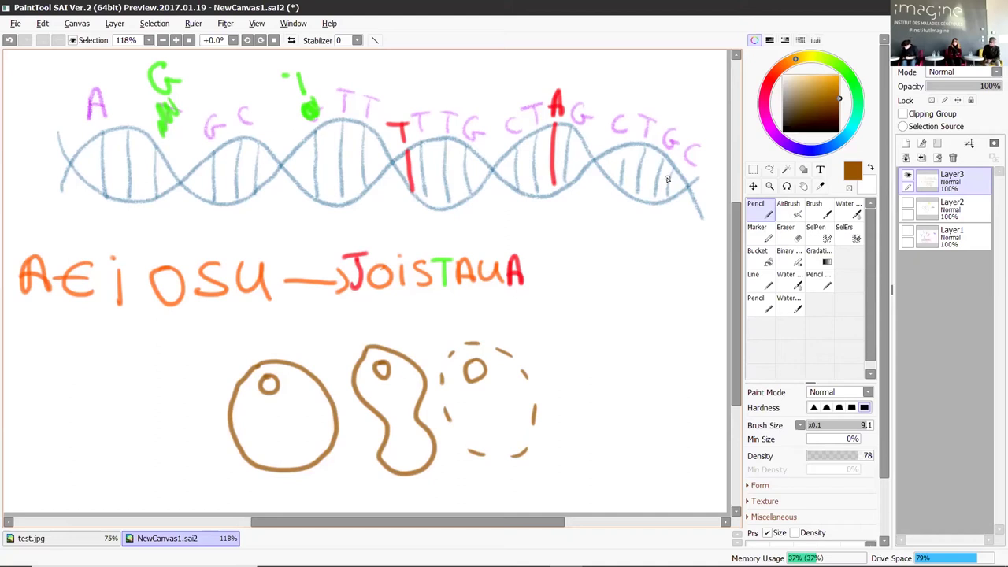
- Add a new layer, hide Layer3 and write the letters "A B O" in dark red near the canvas top
key("ctrl+shift+n")
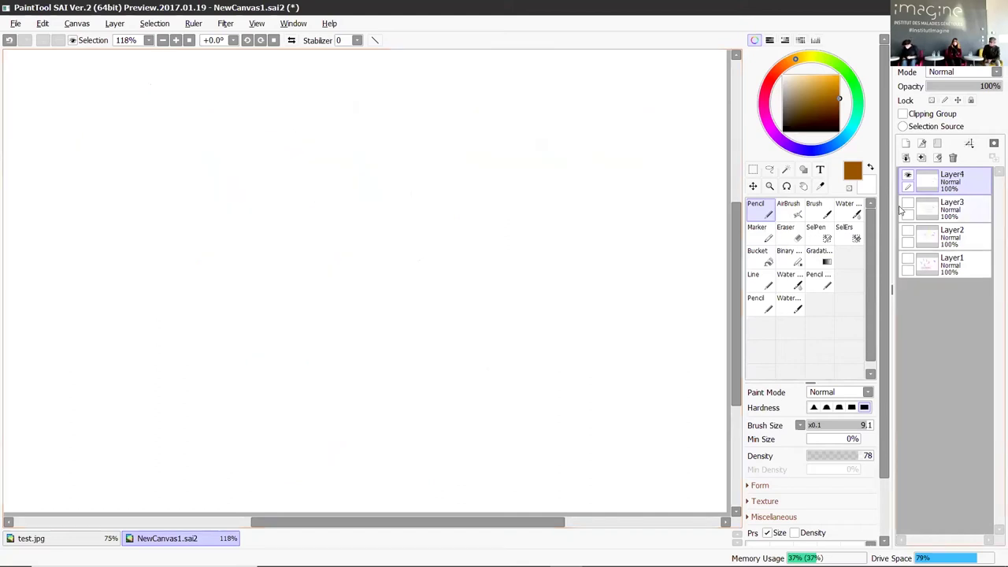
left_click(776, 79)
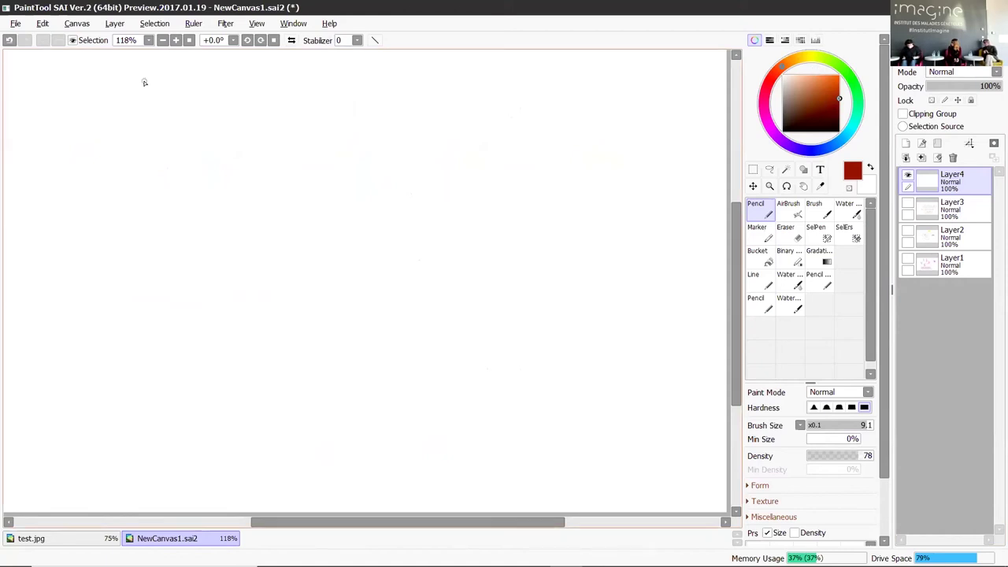
mouse_move(142, 77)
left_mouse_down()
mouse_move(138, 105)
mouse_move(162, 104)
mouse_move(164, 90)
mouse_move(198, 96)
left_mouse_up()
mouse_move(197, 70)
left_mouse_down()
mouse_move(219, 93)
mouse_move(199, 101)
left_mouse_up()
left_click_drag(267, 69, 268, 71)
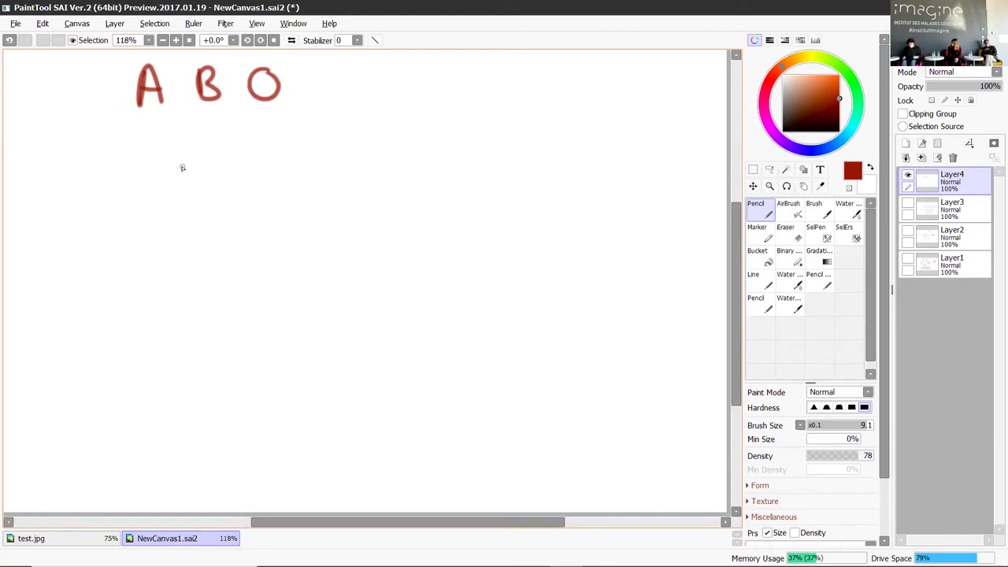
- Draw downward arrows from A and B and write "Dominants" beneath them
left_click_drag(154, 133, 161, 167)
mouse_move(211, 126)
left_mouse_down()
mouse_move(211, 169)
mouse_move(222, 161)
left_mouse_up()
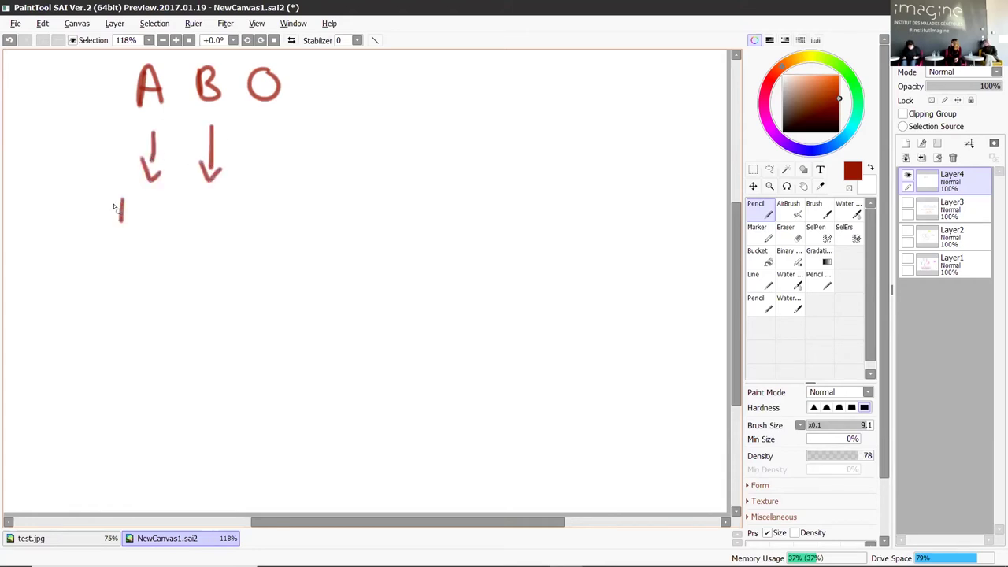
left_click_drag(103, 193, 102, 226)
mouse_move(159, 208)
left_mouse_down()
mouse_move(183, 227)
mouse_move(195, 209)
mouse_move(201, 227)
left_mouse_up()
left_click_drag(206, 208, 206, 227)
mouse_move(203, 199)
left_mouse_down()
mouse_move(230, 227)
mouse_move(257, 214)
mouse_move(260, 228)
left_mouse_up()
left_click_drag(263, 192, 272, 230)
- Draw a diagonal arrow from the letter O and write "Récessif" at its tip
left_click_drag(288, 96, 330, 118)
left_click_drag(334, 109, 313, 136)
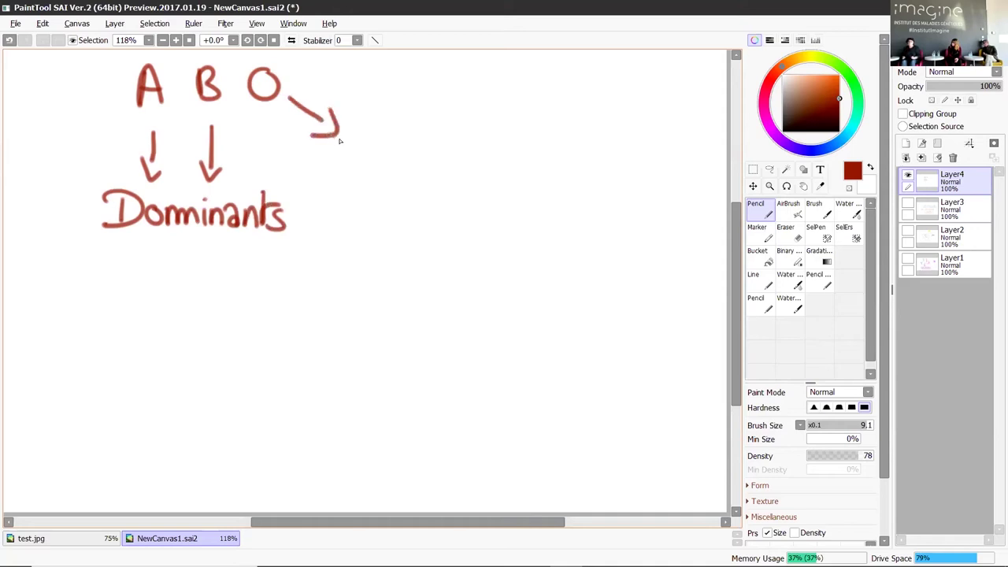
left_click_drag(363, 110, 364, 142)
mouse_move(363, 111)
left_mouse_down()
mouse_move(381, 142)
mouse_move(402, 143)
mouse_move(400, 124)
left_mouse_up()
mouse_move(417, 130)
left_mouse_down()
mouse_move(417, 145)
mouse_move(435, 143)
left_mouse_up()
left_click_drag(455, 126, 441, 145)
mouse_move(468, 125)
left_mouse_down()
mouse_move(441, 143)
mouse_move(476, 145)
left_mouse_up()
mouse_move(496, 110)
left_mouse_down()
mouse_move(483, 121)
mouse_move(488, 148)
left_mouse_up()
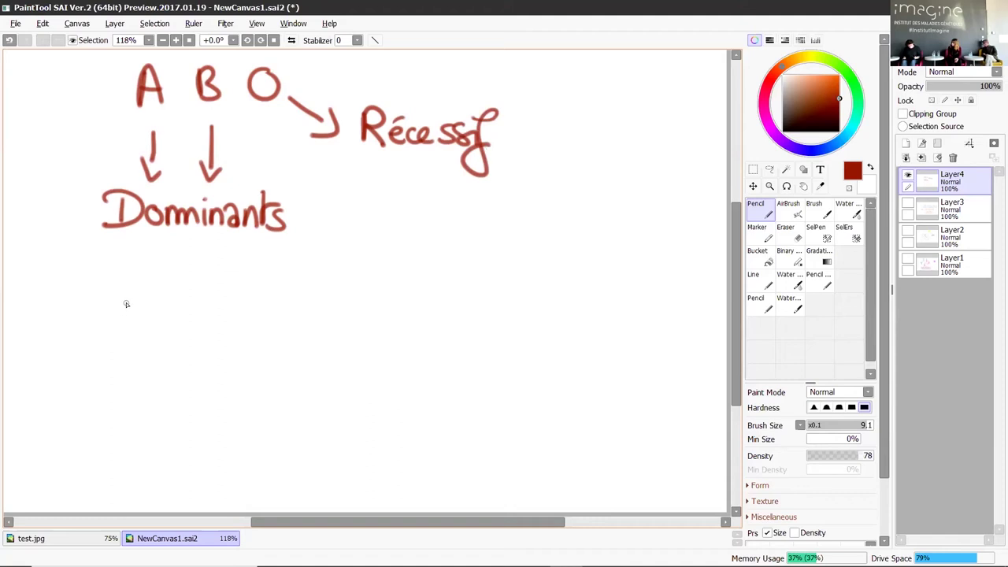
- Write the allele pairs AB, OA and OB in a row below "Dominants", with OO underneath
mouse_move(135, 291)
left_mouse_down()
mouse_move(130, 327)
mouse_move(135, 291)
mouse_move(152, 326)
left_mouse_up()
left_click_drag(151, 316, 128, 310)
left_click_drag(177, 287, 174, 327)
left_click_drag(174, 289, 174, 325)
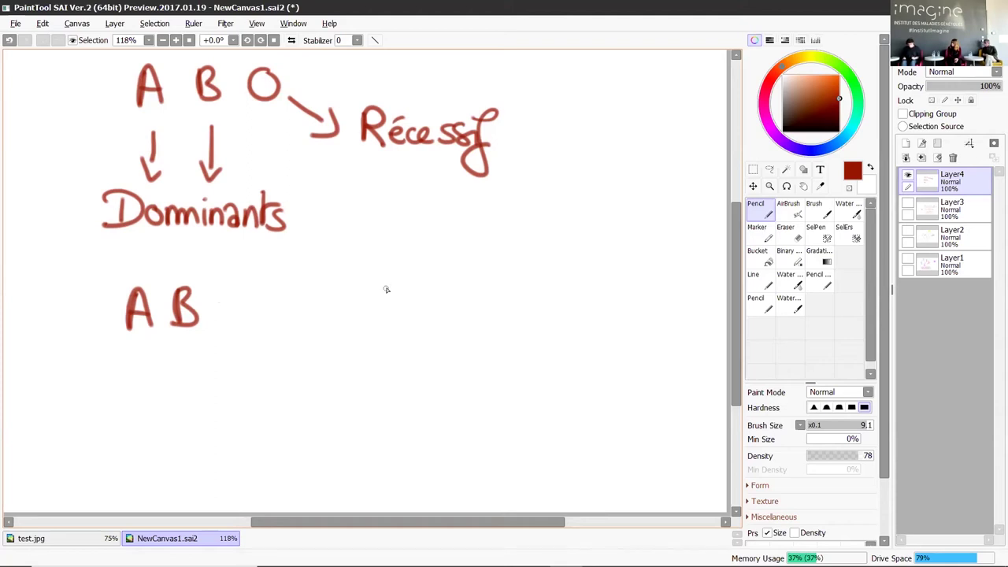
left_click_drag(386, 281, 385, 282)
mouse_move(427, 321)
left_mouse_down()
mouse_move(433, 276)
mouse_move(448, 318)
mouse_move(422, 301)
left_mouse_up()
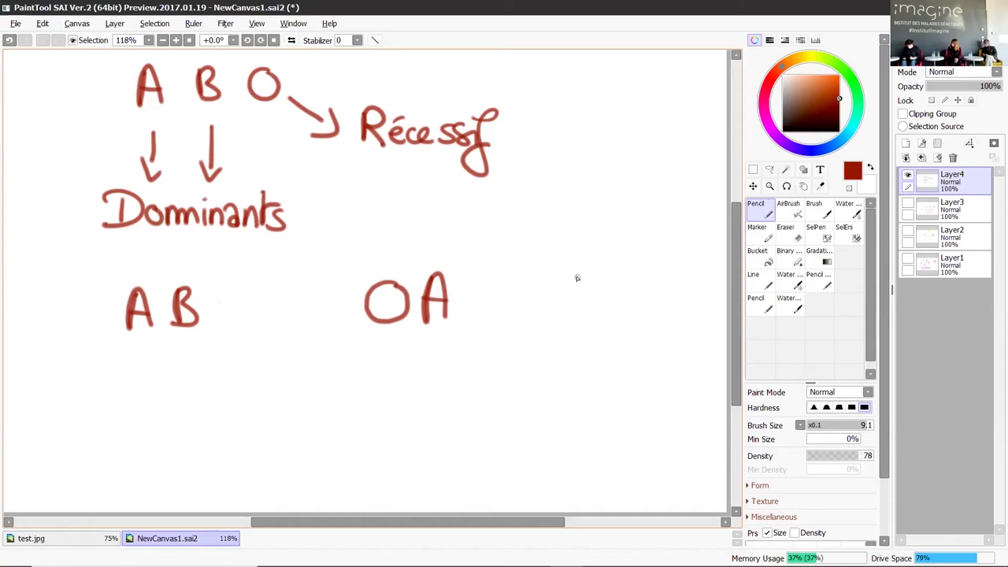
mouse_move(583, 279)
left_mouse_down()
mouse_move(565, 316)
mouse_move(591, 294)
mouse_move(572, 281)
mouse_move(607, 302)
mouse_move(612, 274)
mouse_move(607, 315)
left_mouse_up()
mouse_move(606, 274)
left_mouse_down()
mouse_move(622, 288)
mouse_move(605, 313)
left_mouse_up()
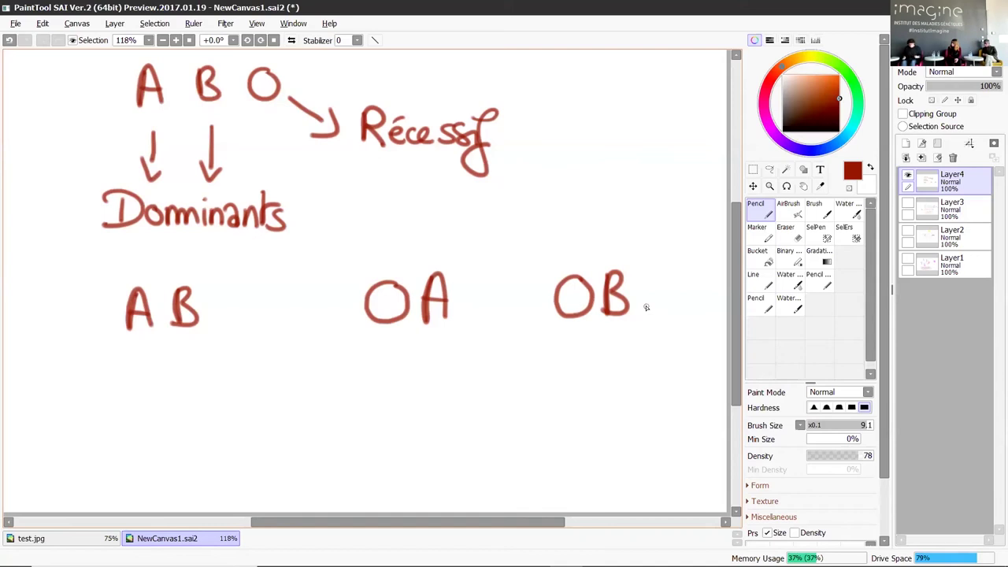
mouse_move(285, 367)
left_mouse_down()
mouse_move(323, 385)
mouse_move(303, 421)
mouse_move(278, 397)
mouse_move(285, 374)
left_mouse_up()
mouse_move(356, 368)
left_mouse_down()
mouse_move(337, 410)
mouse_move(369, 403)
mouse_move(347, 368)
left_mouse_up()
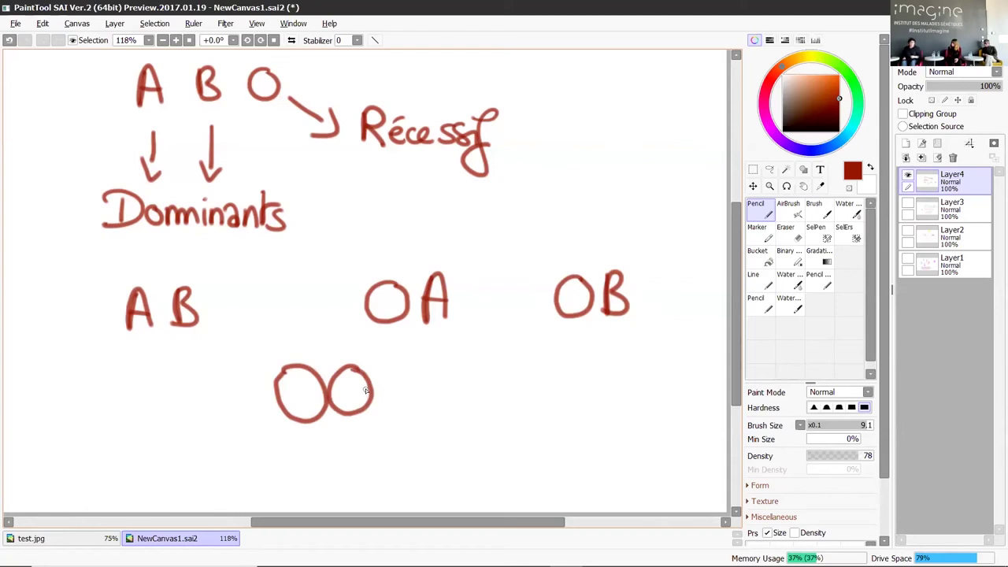